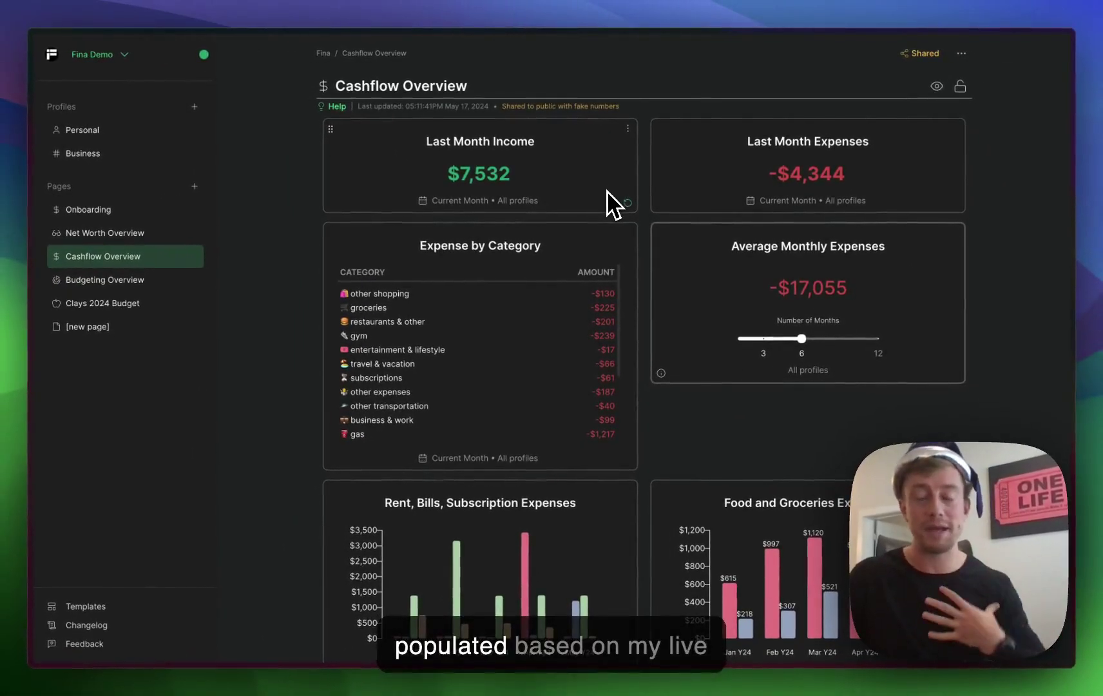
Step: Scroll up and down through the Cashflow Overview dashboard
scroll(584, 205, down, 2)
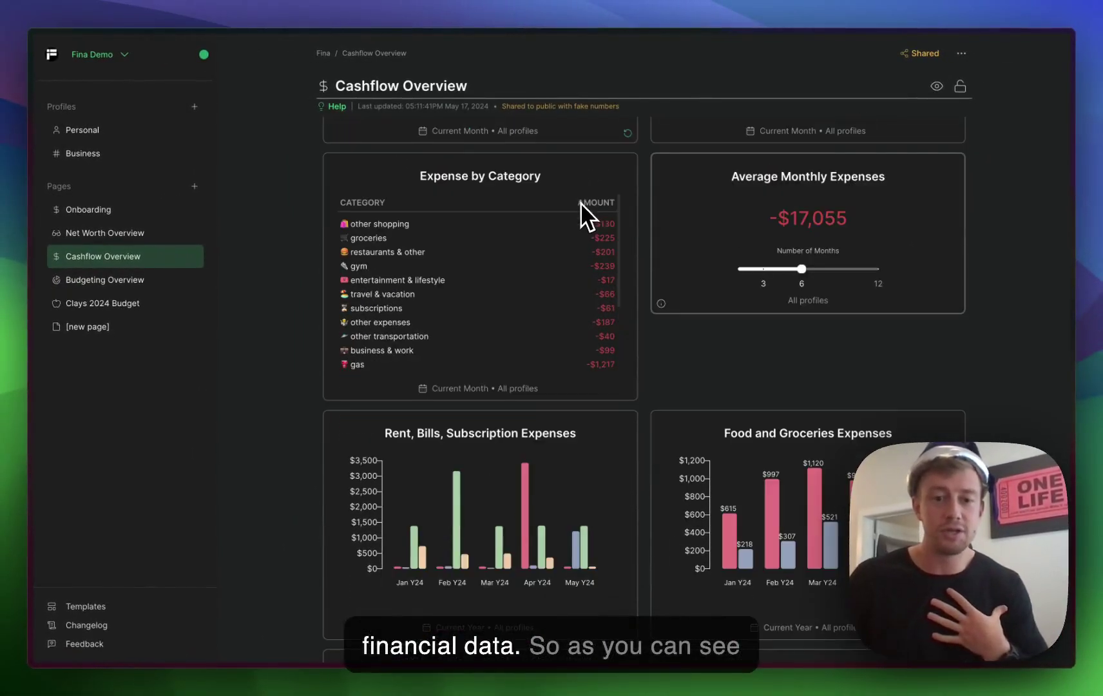
scroll(599, 258, down, 3)
scroll(566, 315, up, 3)
scroll(709, 361, up, 5)
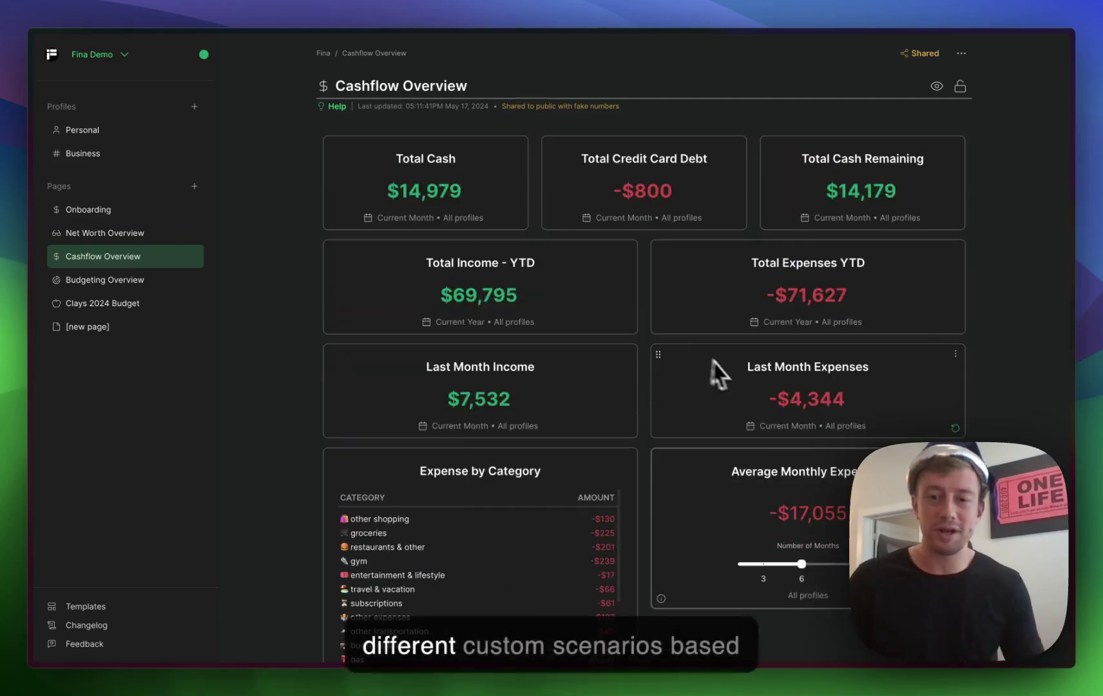
scroll(651, 366, down, 2)
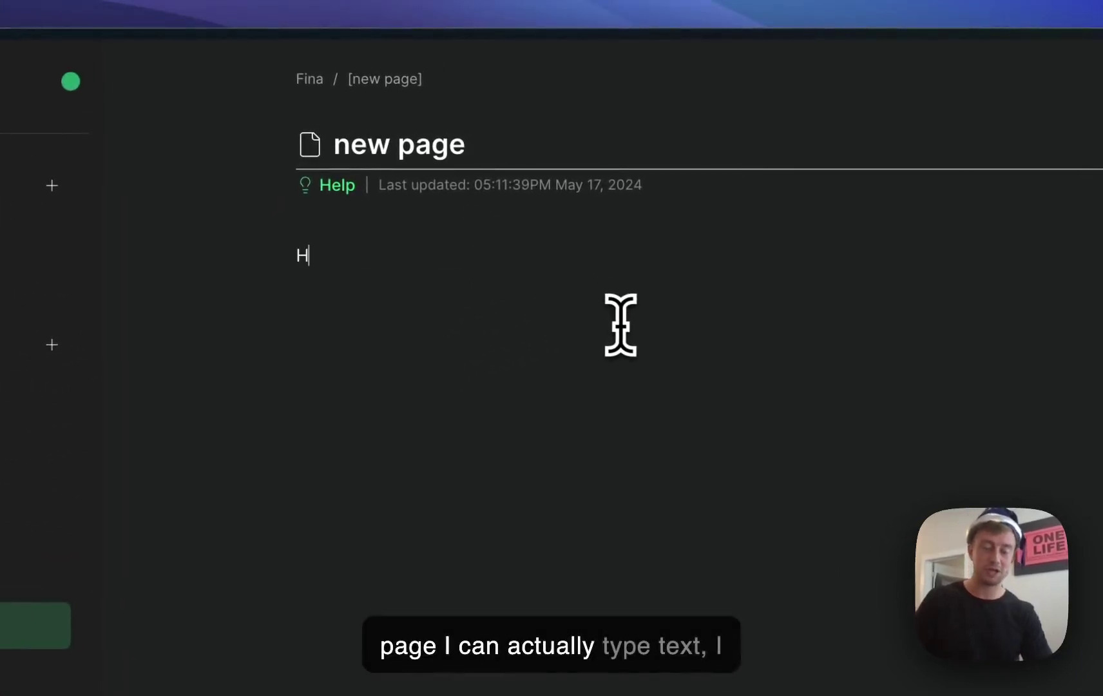
Step: Finish the 'Hi there' note and insert an Average monthly expenses block below it
text(ere)
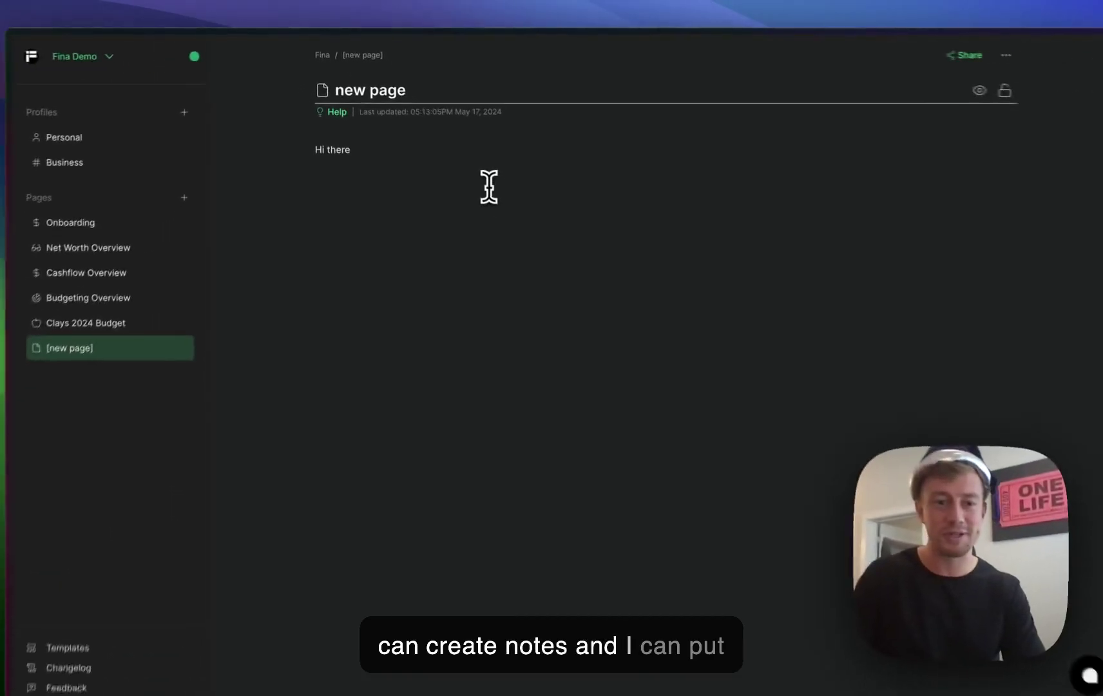
key(Return)
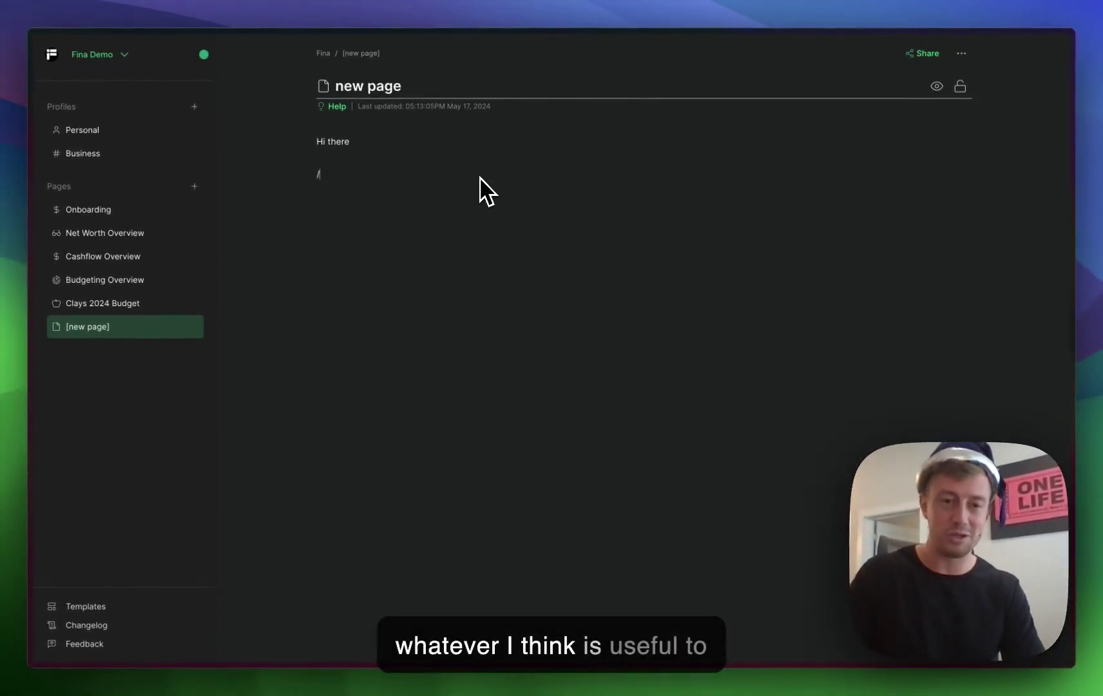
text(/)
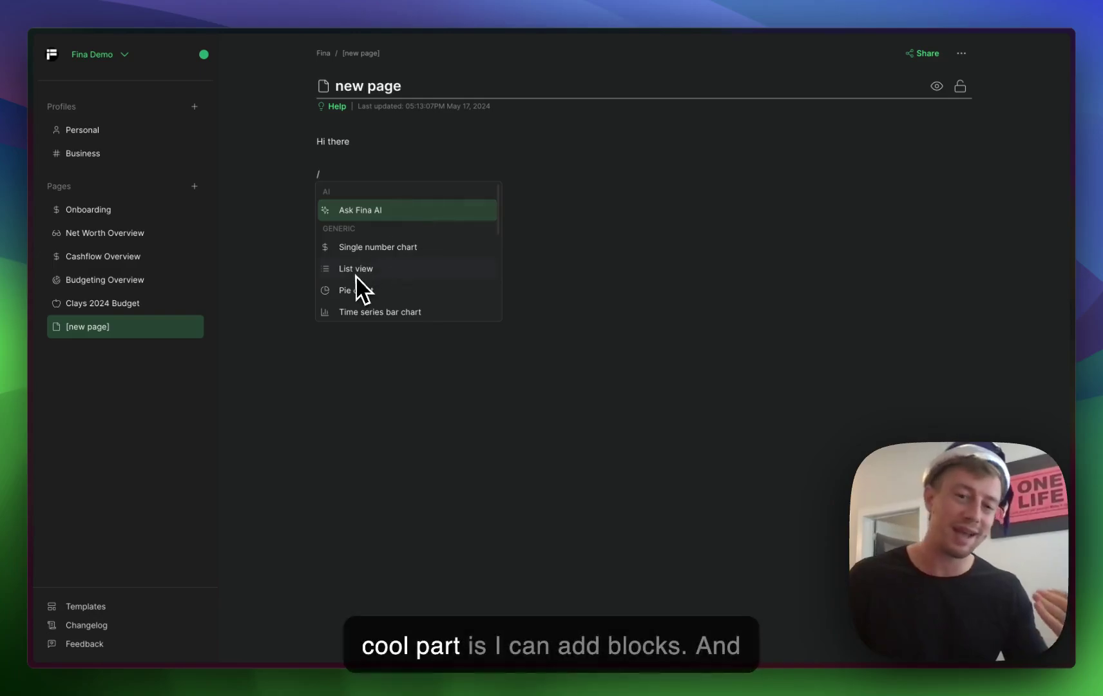
scroll(361, 283, down, 5)
click(388, 253)
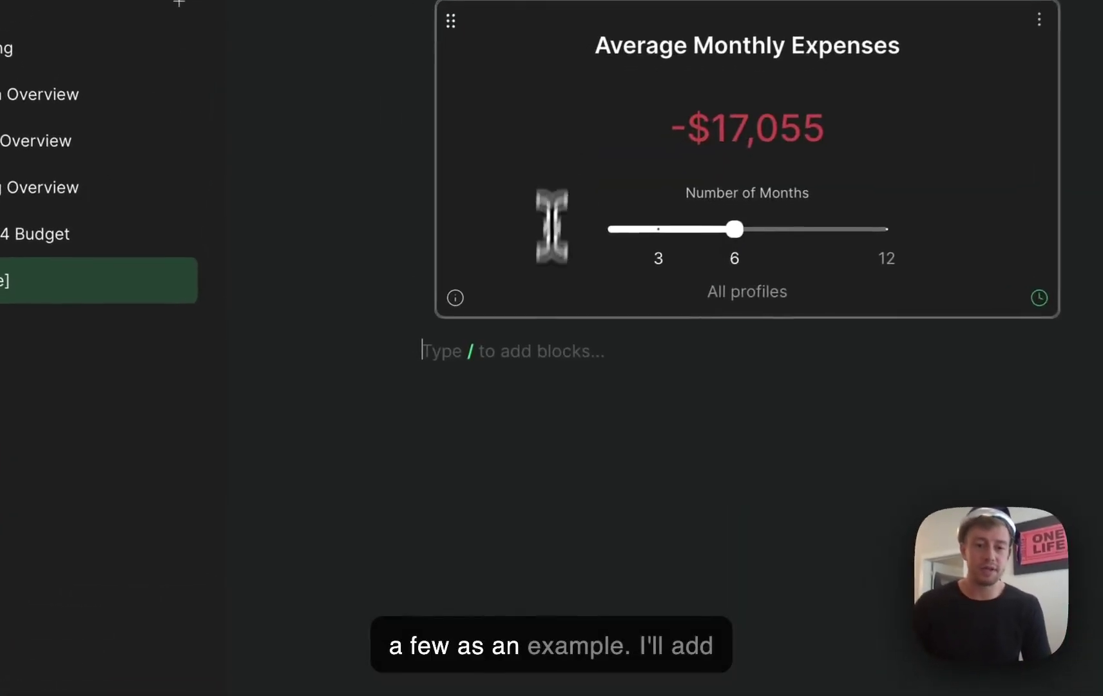
Step: Add an Emergency fund block and place it beside Average Monthly Expenses
text(/)
scroll(563, 450, down, 5)
click(592, 569)
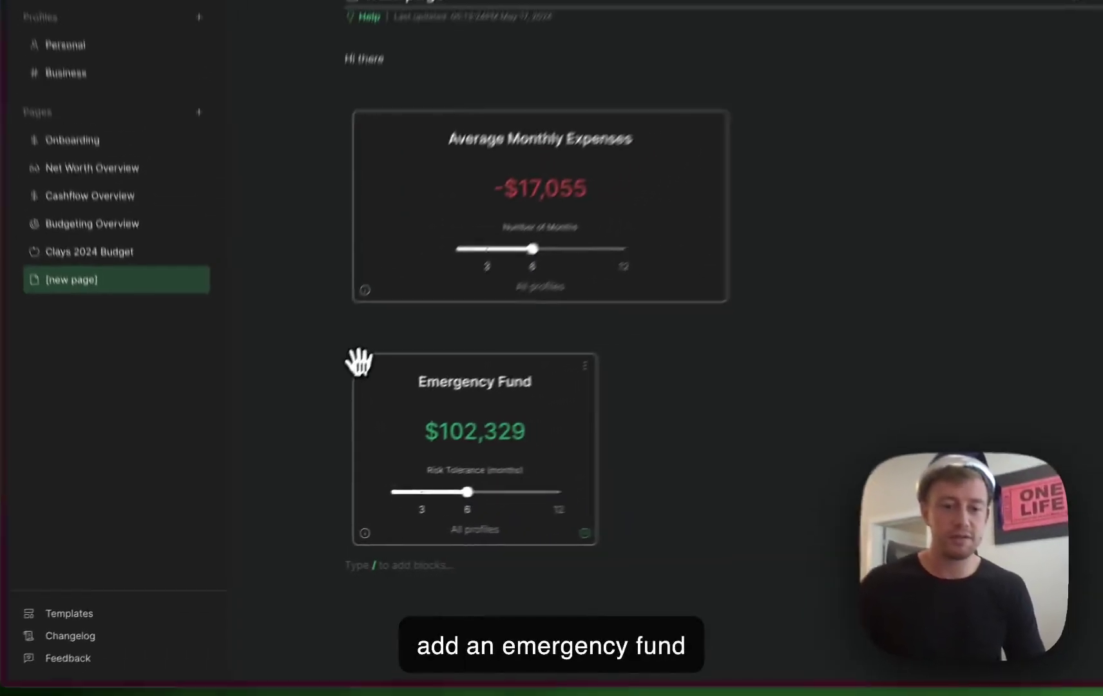
drag(359, 362, 441, 311)
click(551, 399)
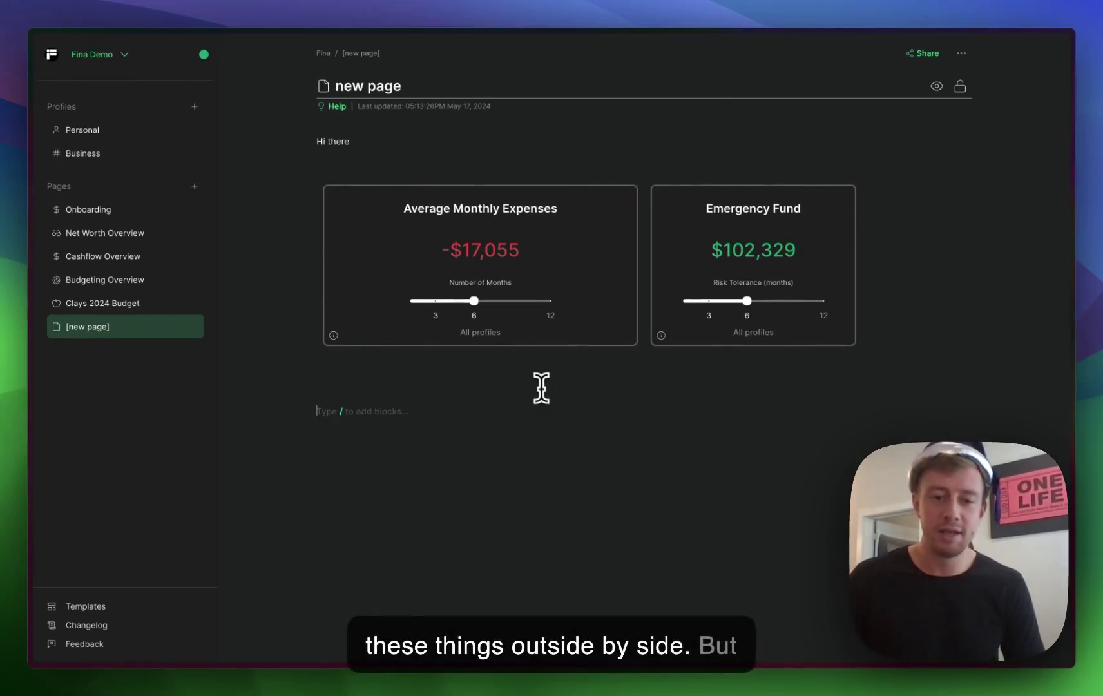
Step: Insert a Single number chart block with its date range set to Previous month
text(/)
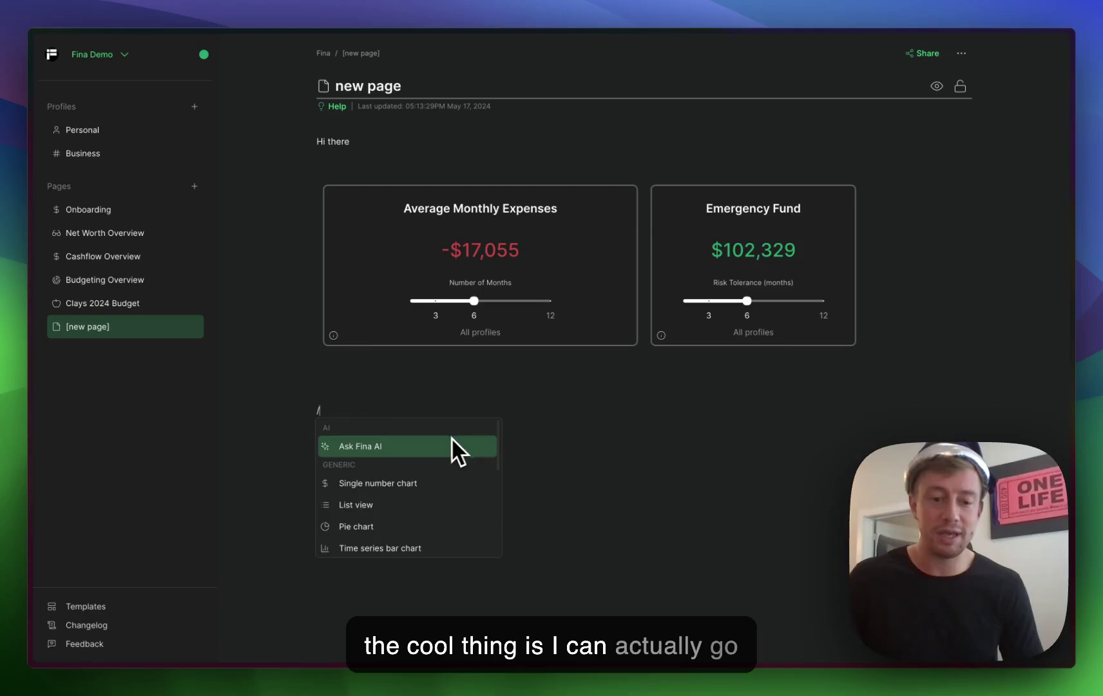
scroll(450, 438, down, 5)
scroll(419, 476, up, 5)
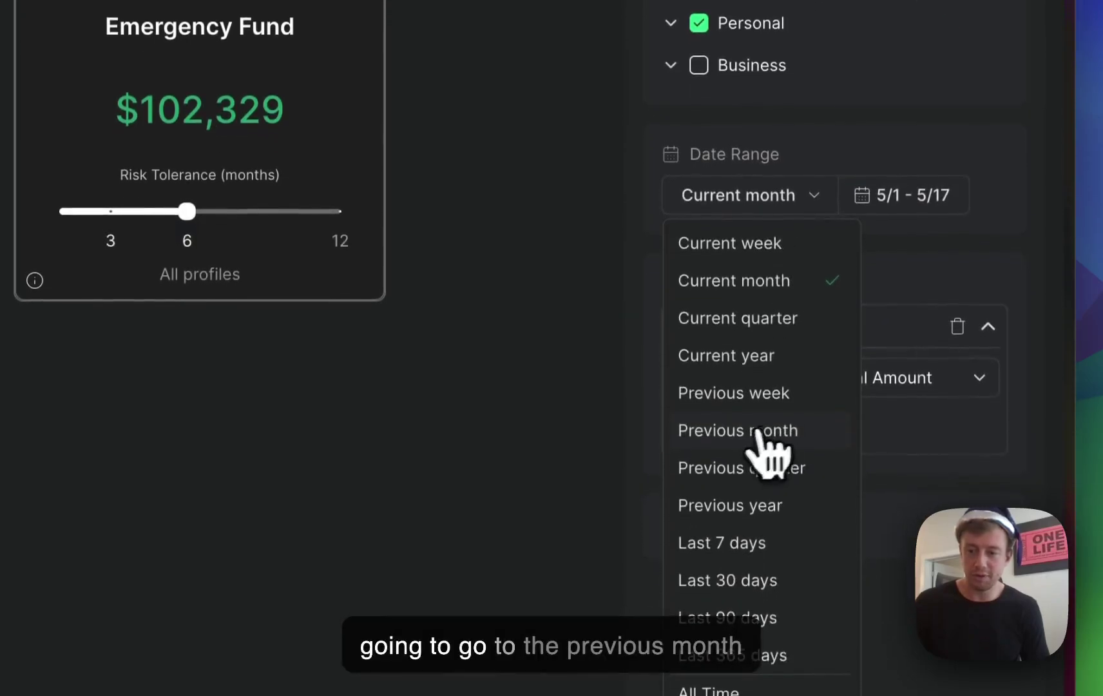
click(767, 448)
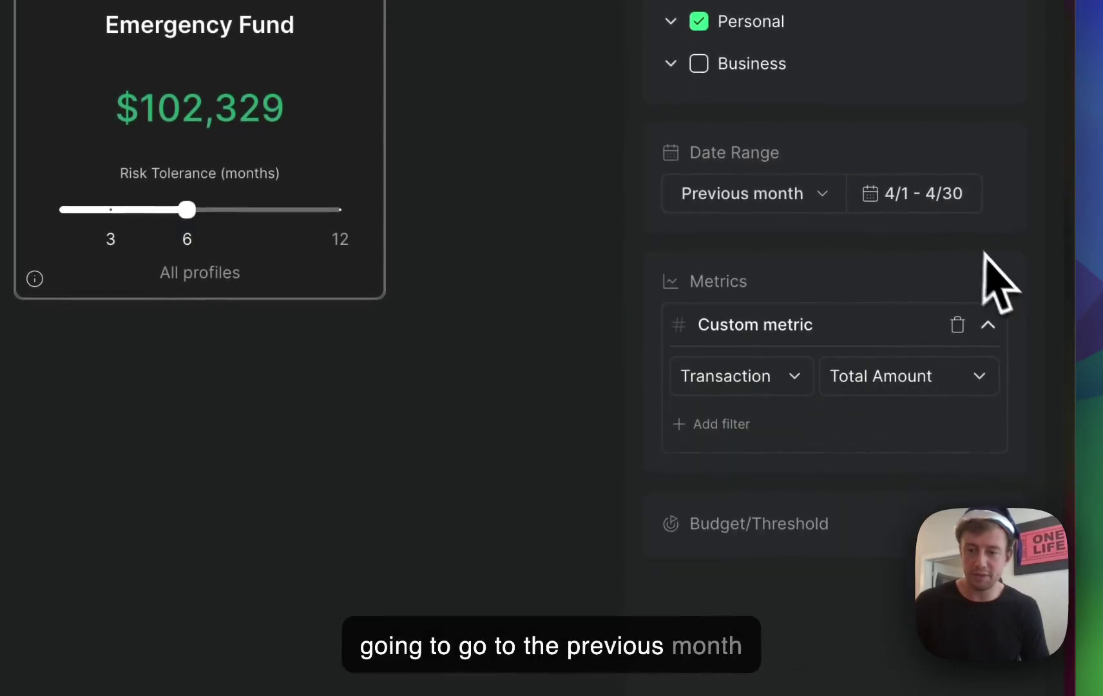
click(837, 375)
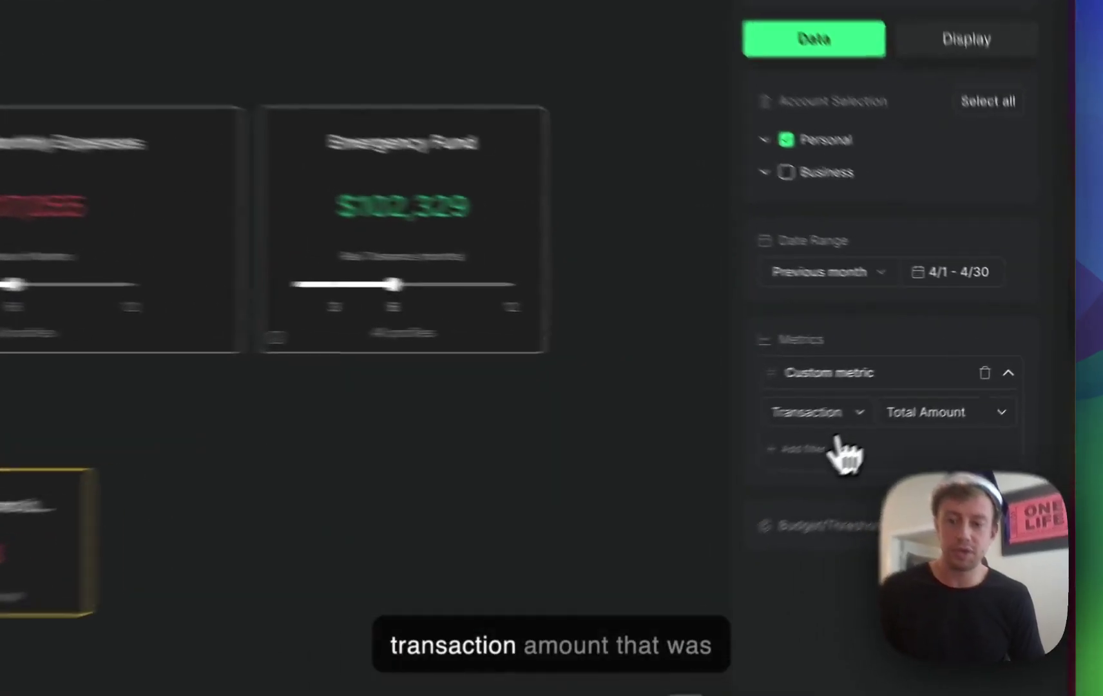
Step: Filter the block by category to subscriptions and bills & utilities, totalling -$1,913
click(903, 408)
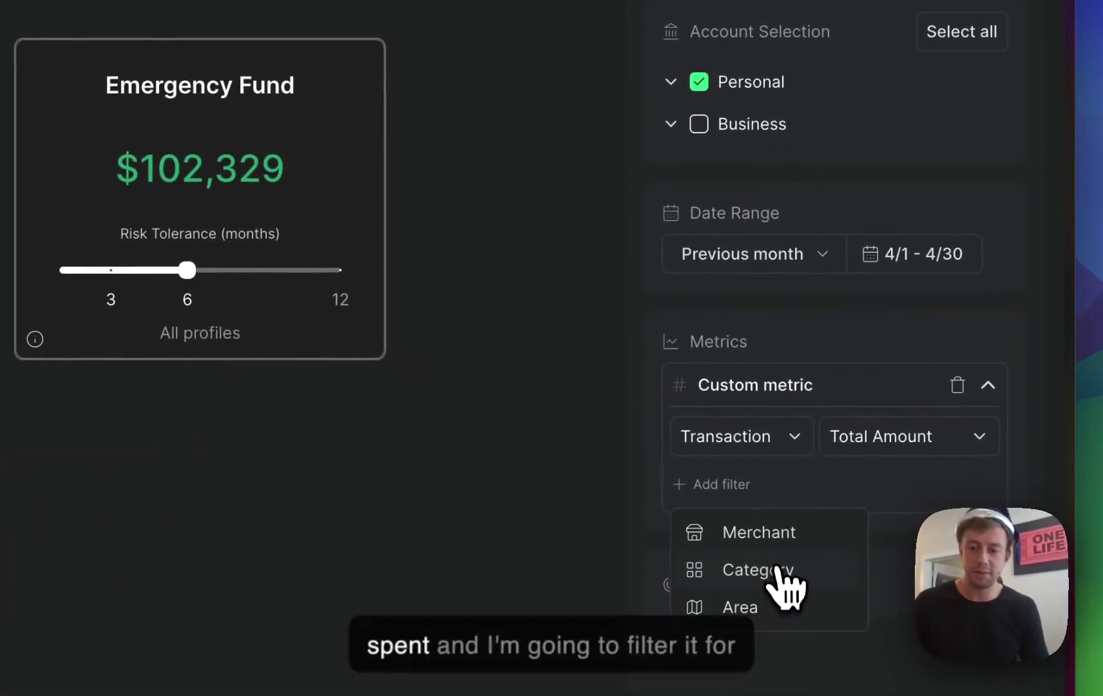
click(777, 569)
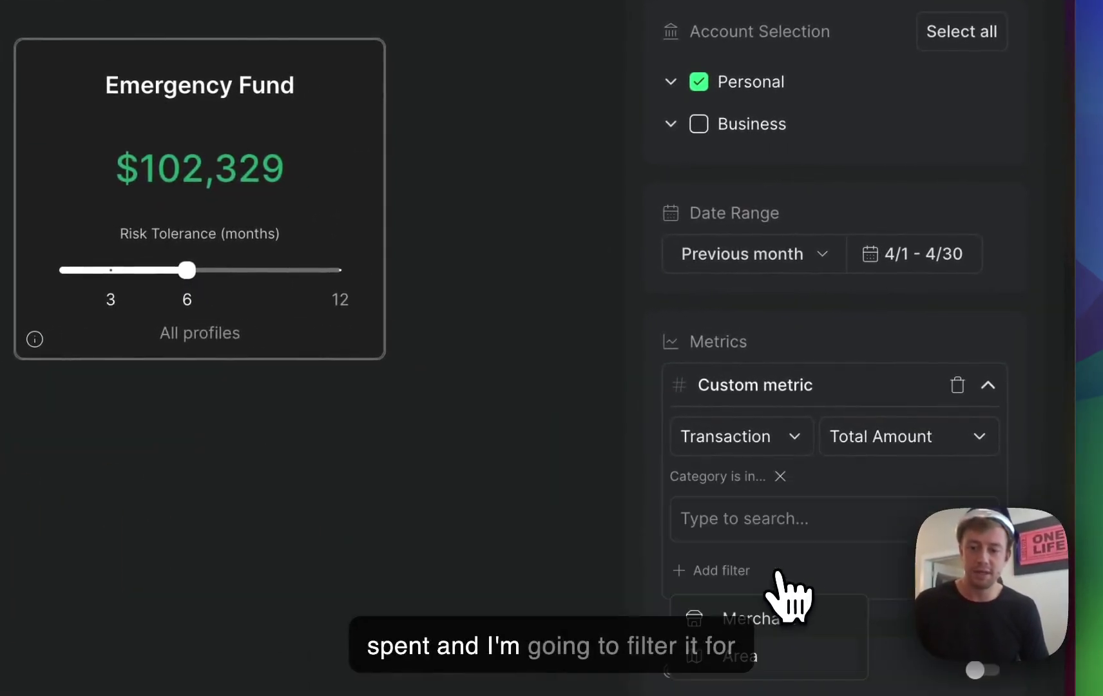
click(758, 533)
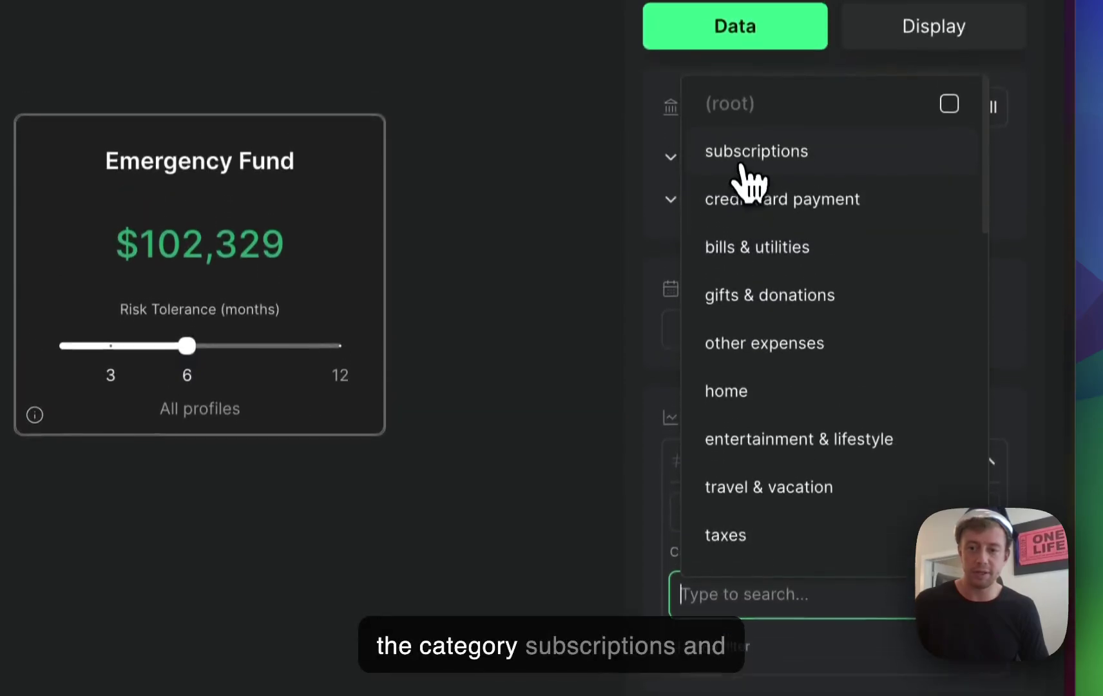
click(747, 76)
click(770, 271)
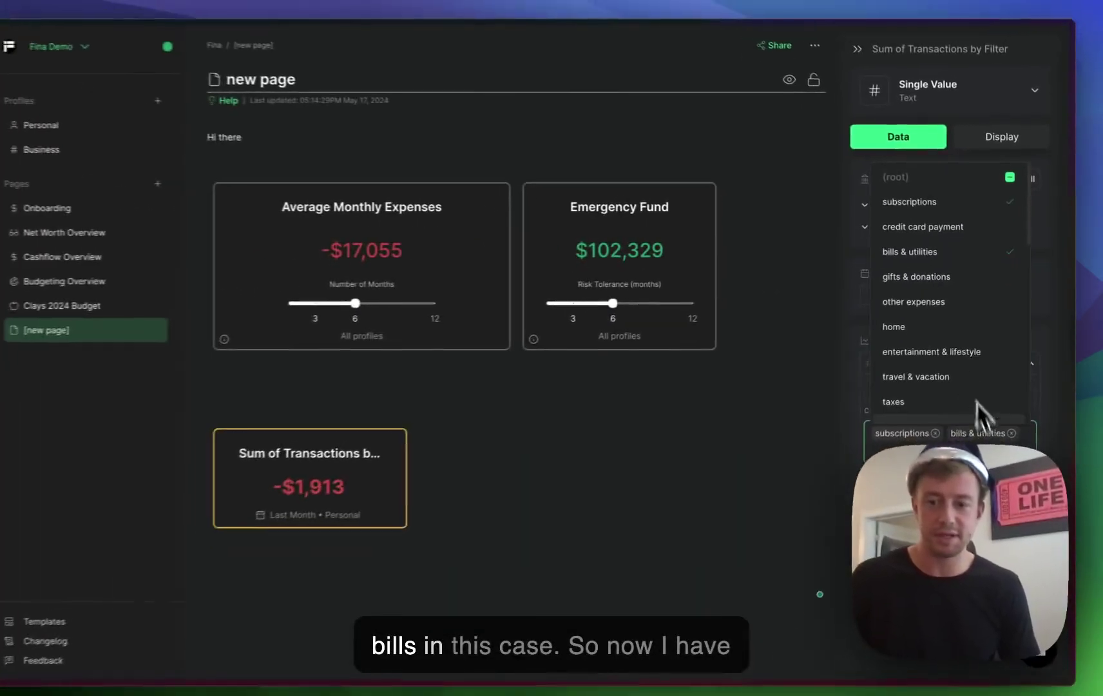
click(960, 441)
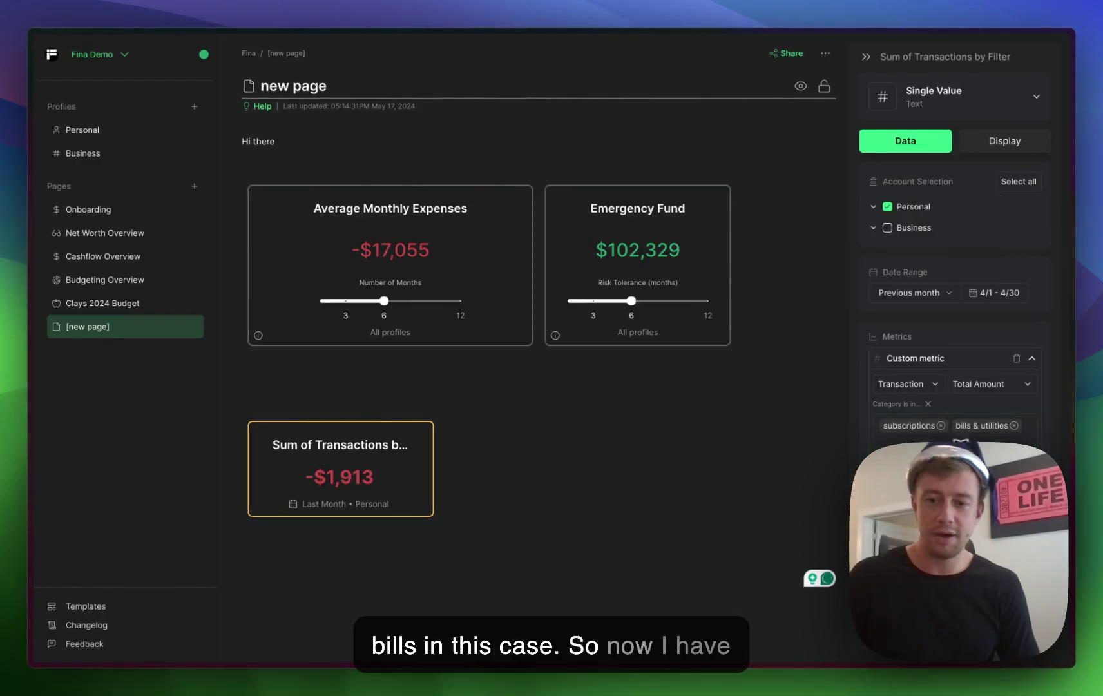
Step: Retitle the -$1,913 block 'Bills and subscriptions'
triple_click(366, 444)
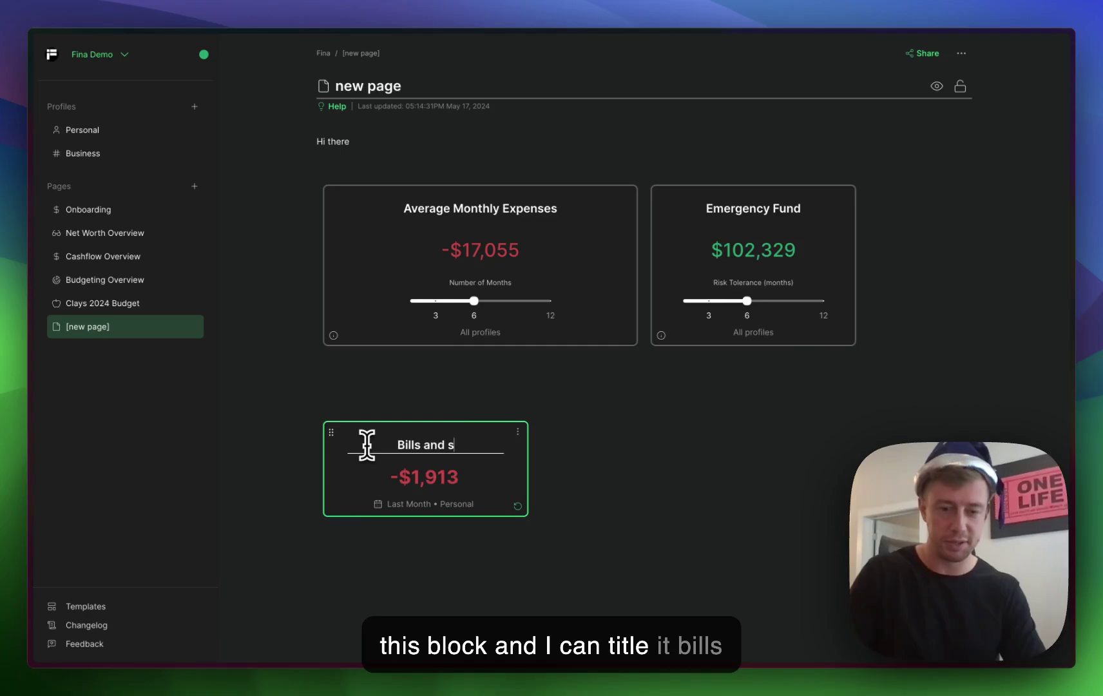
text(Bills and sus)
key(BackSpace)
text(bscriptions)
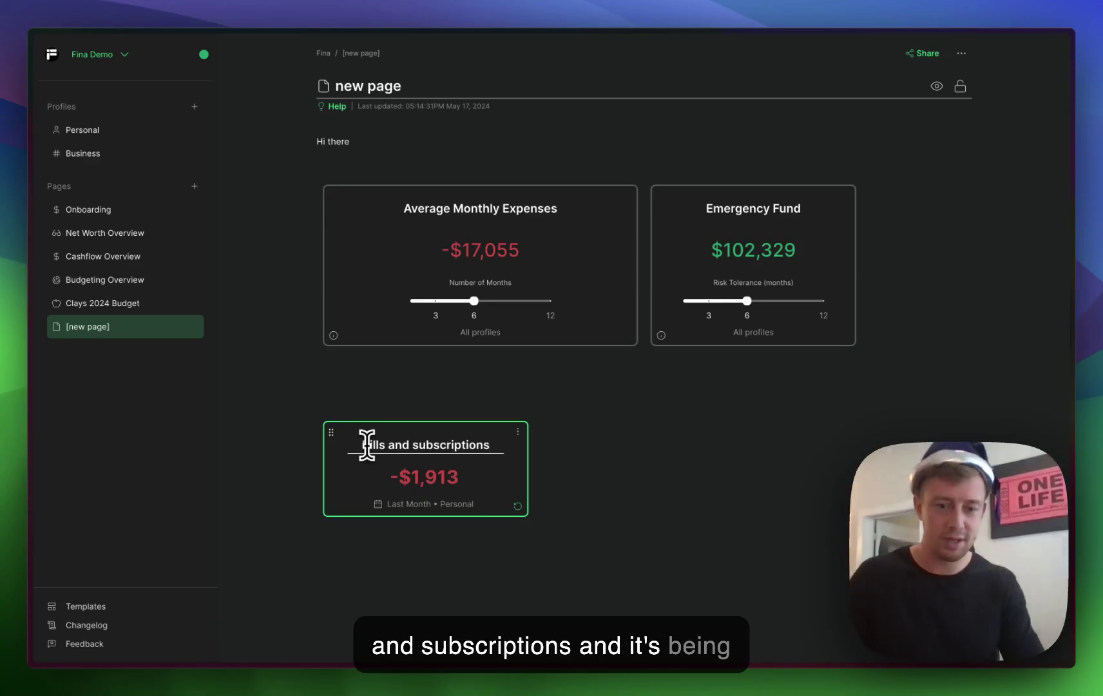
key(Return)
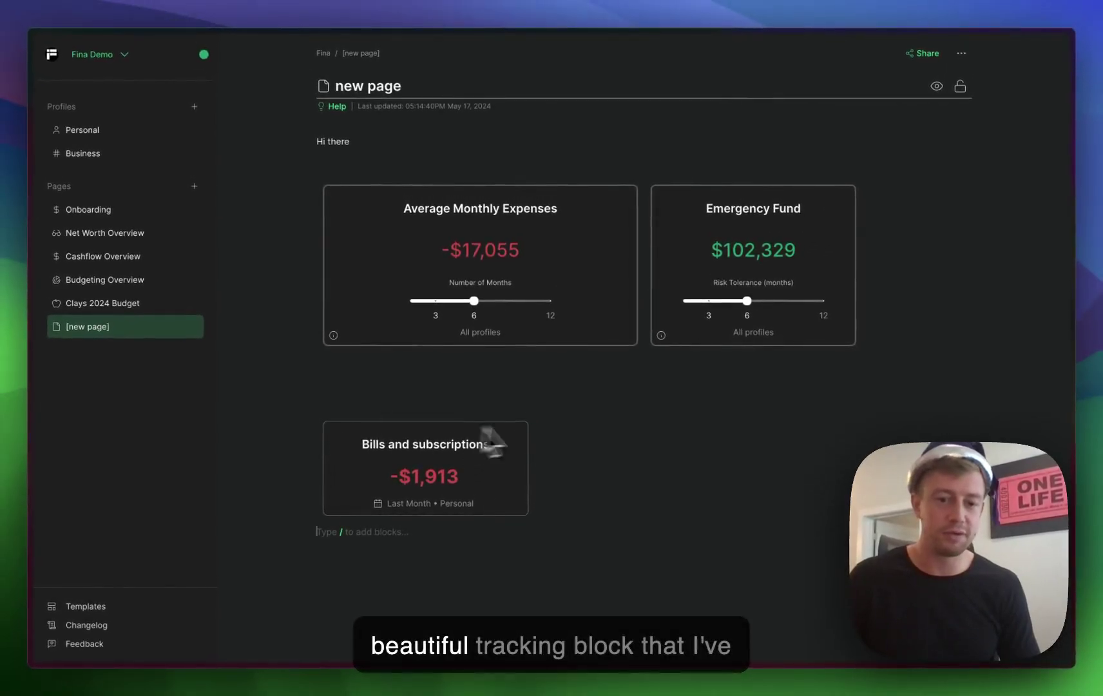
click(409, 391)
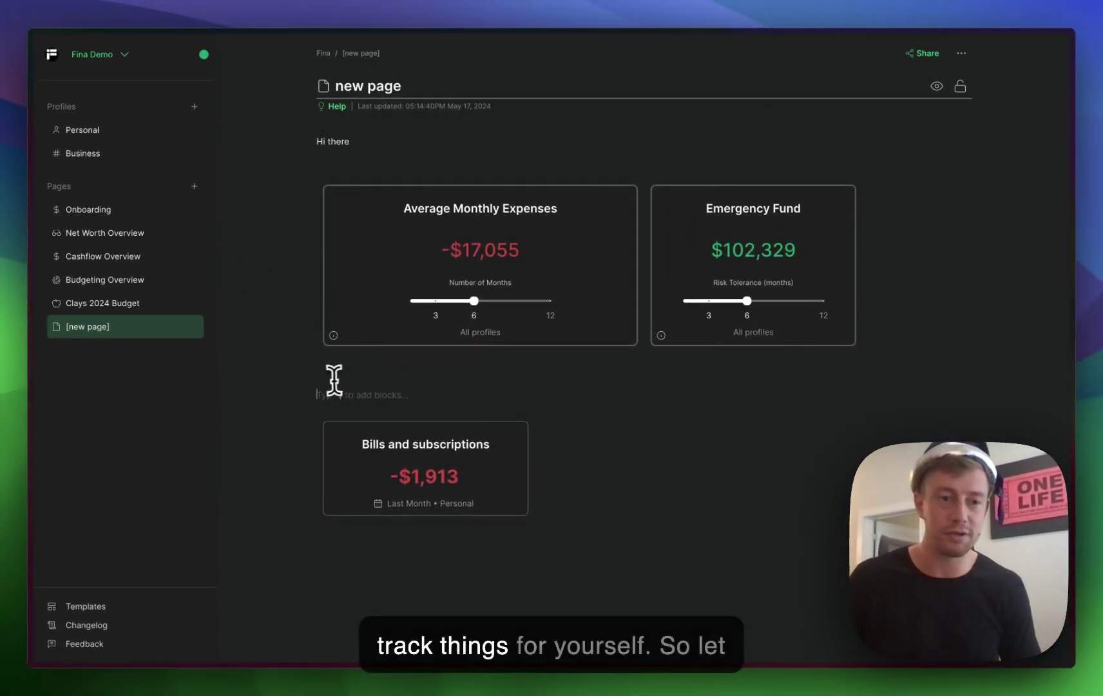
Step: Open the Personal profile's Accounts page and glance at the Add account options
click(84, 130)
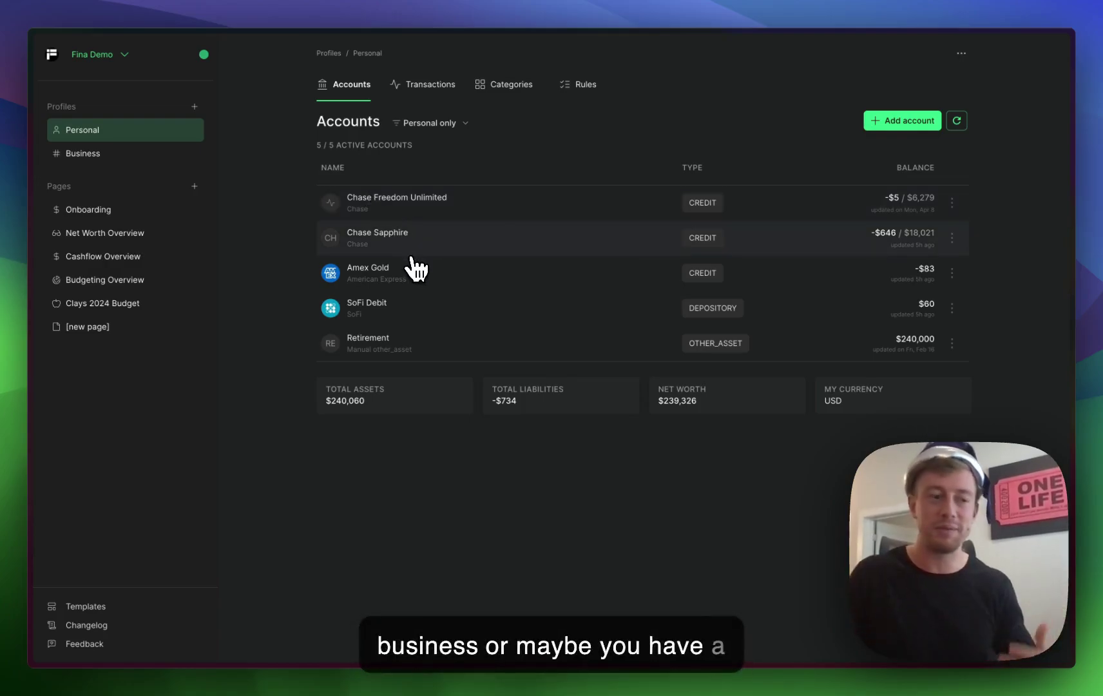
click(880, 121)
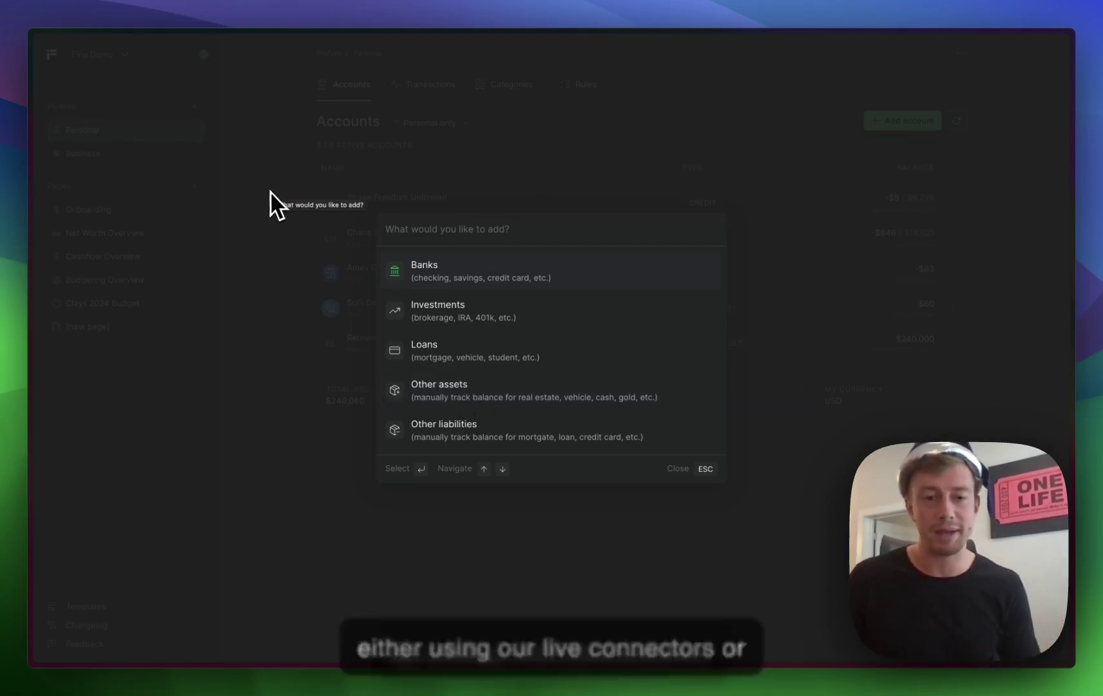
click(248, 155)
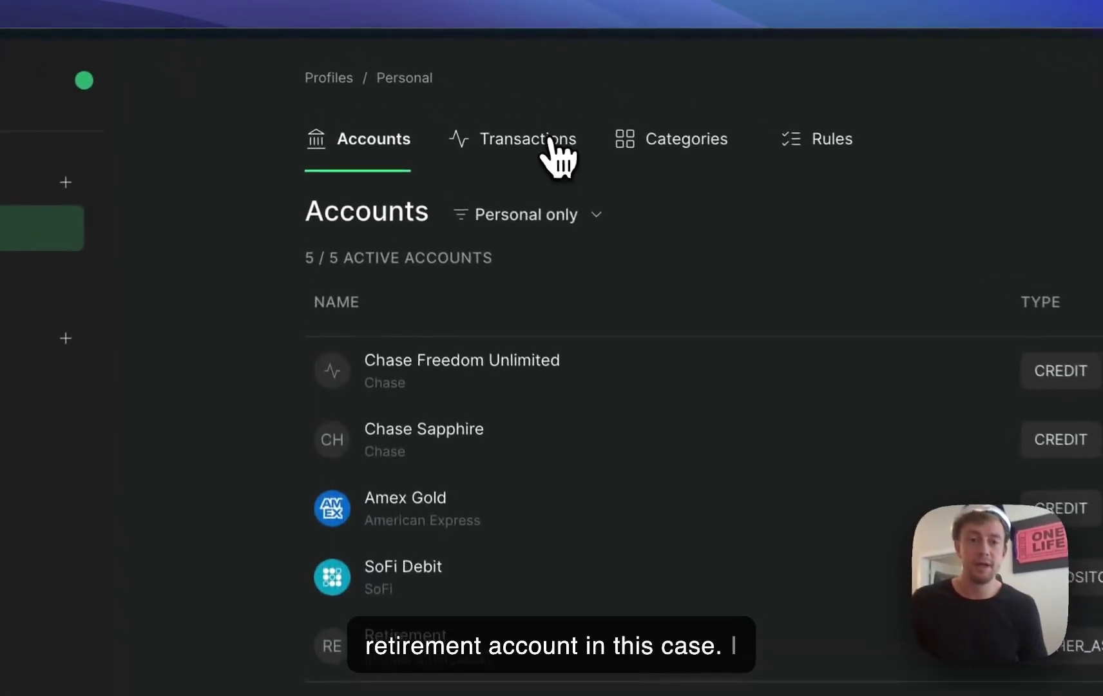
click(448, 84)
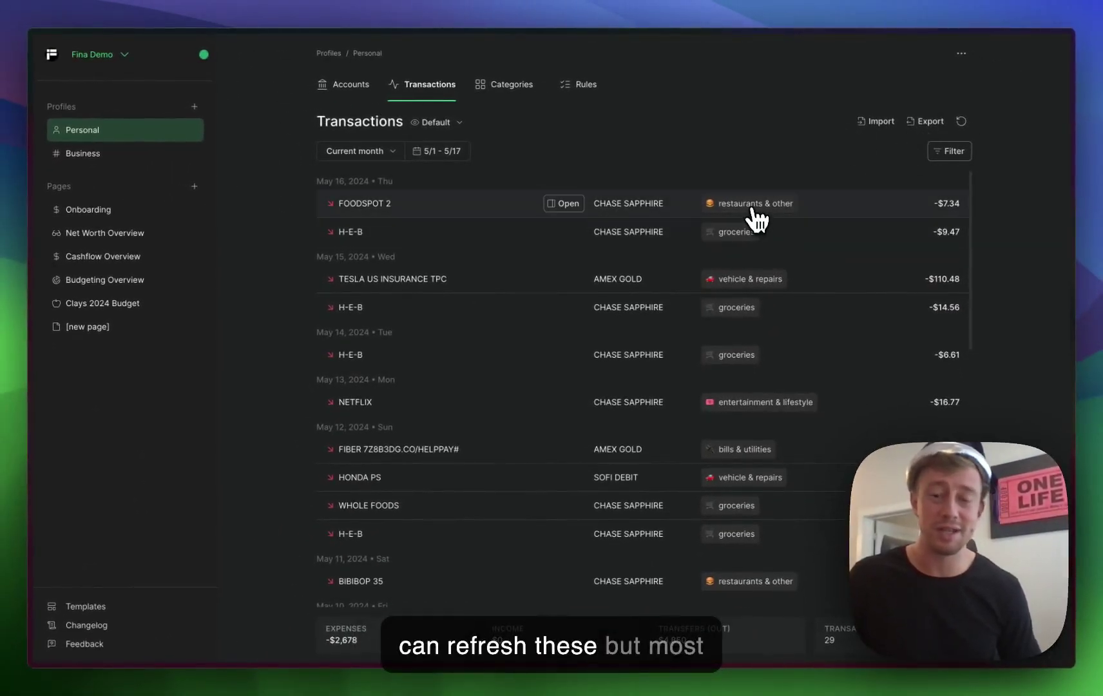
click(753, 205)
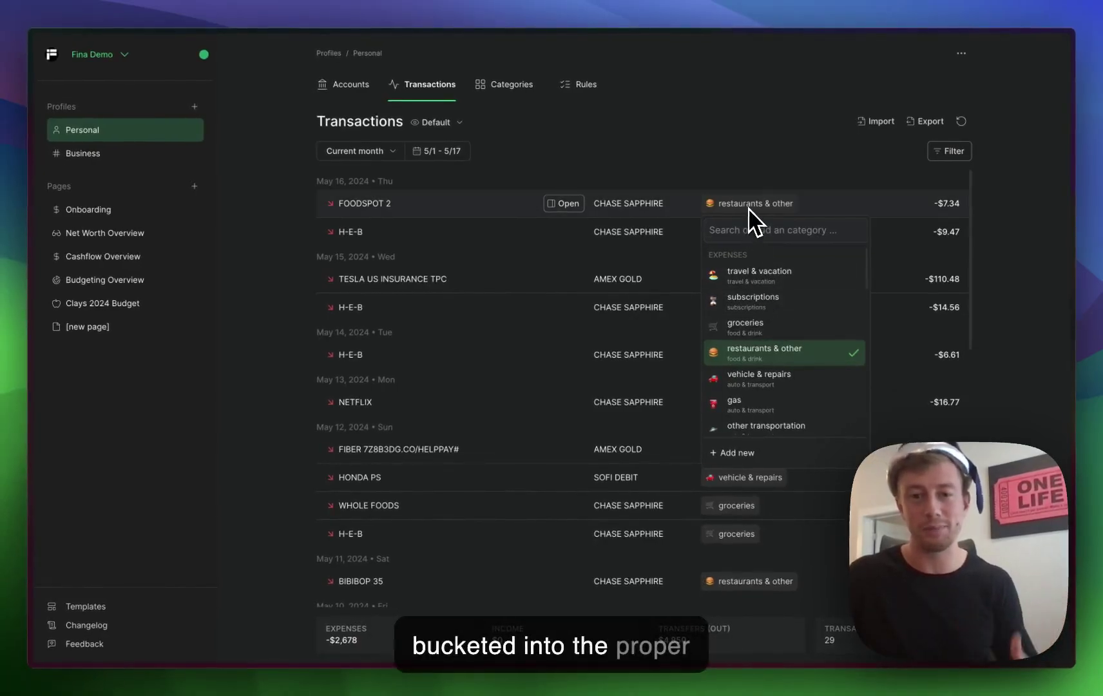
click(563, 203)
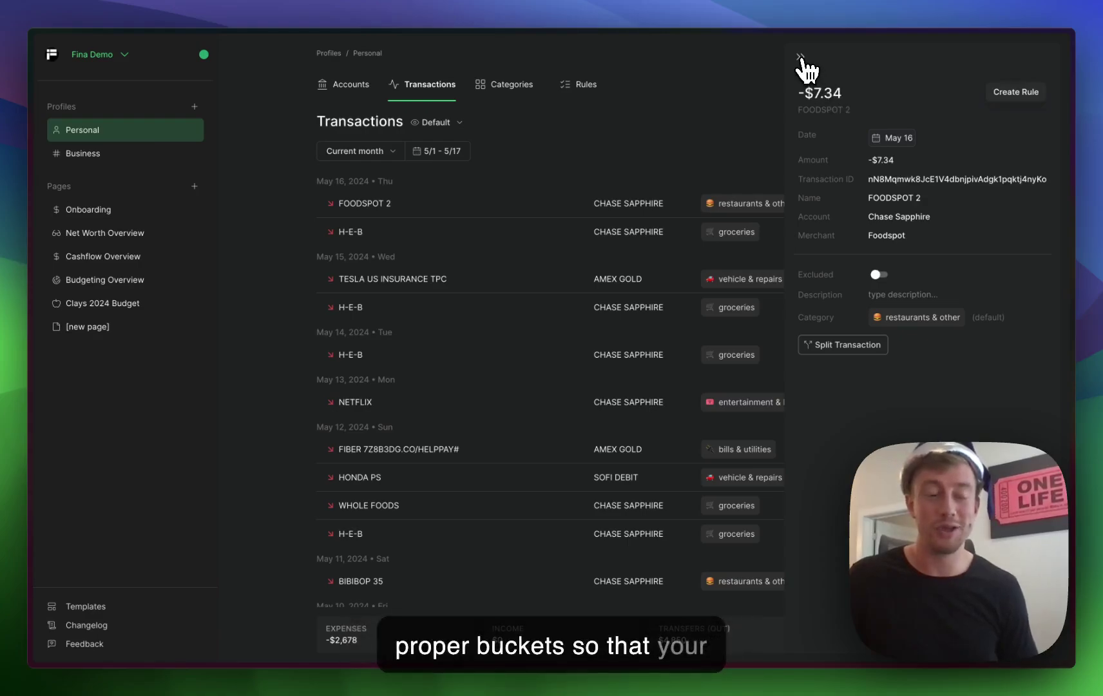
click(800, 58)
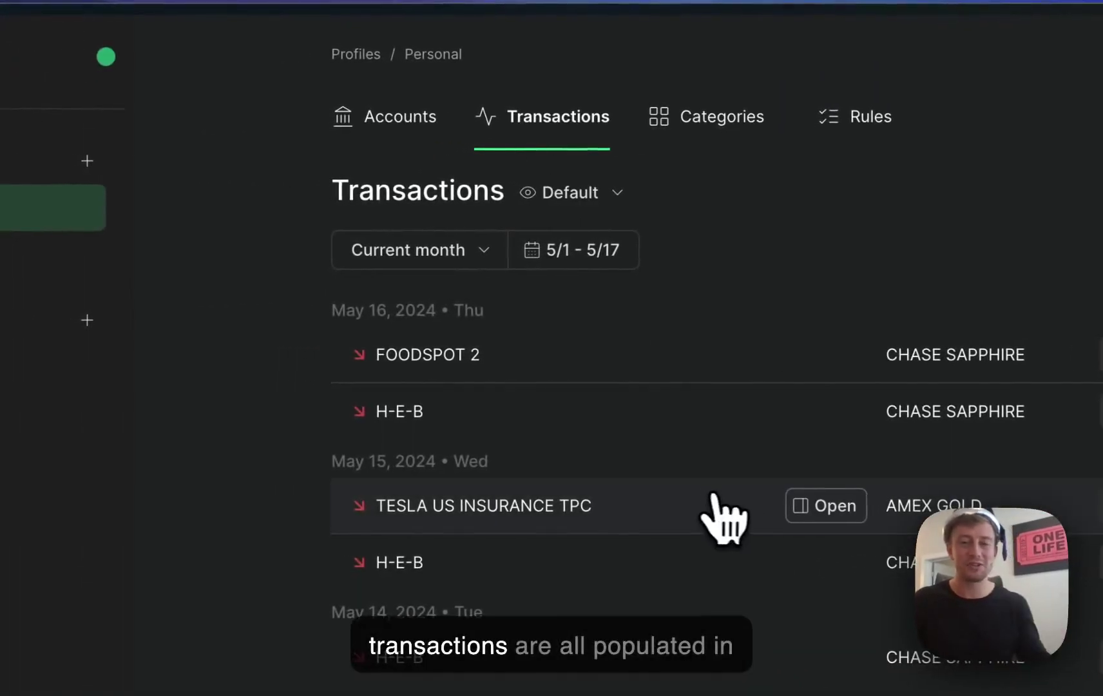
Step: Browse the Personal profile's list of spending categories
click(695, 132)
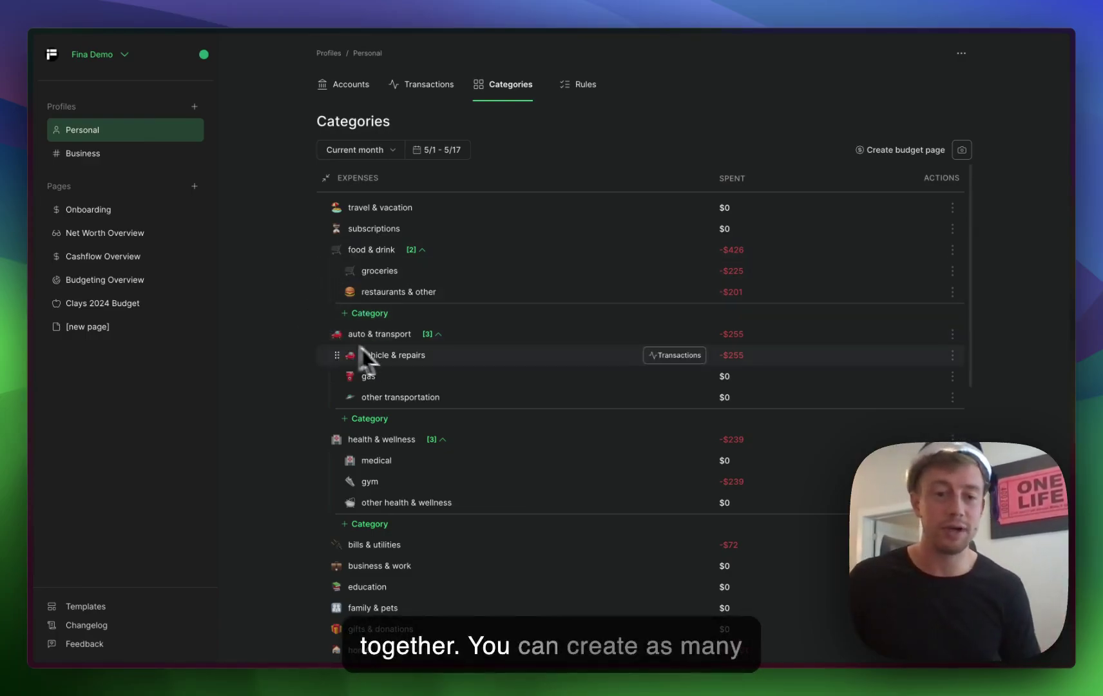
scroll(365, 360, down, 10)
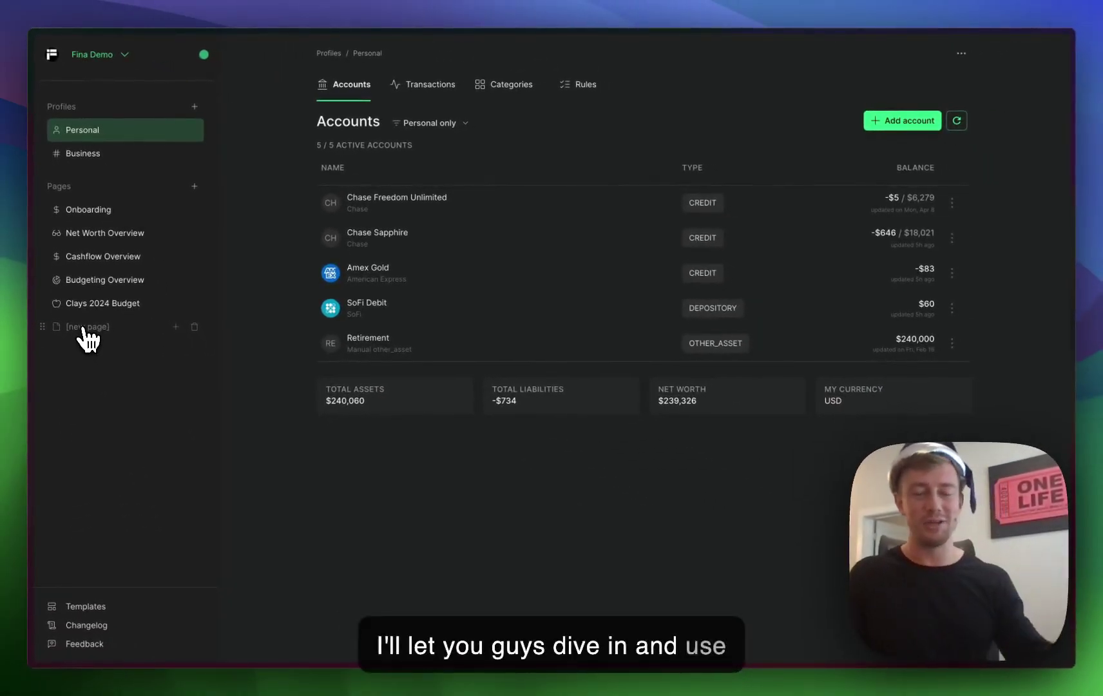
Step: Below the Bills card, add an Ask Fina AI block answering grocery spending this year (-$3,939)
click(85, 332)
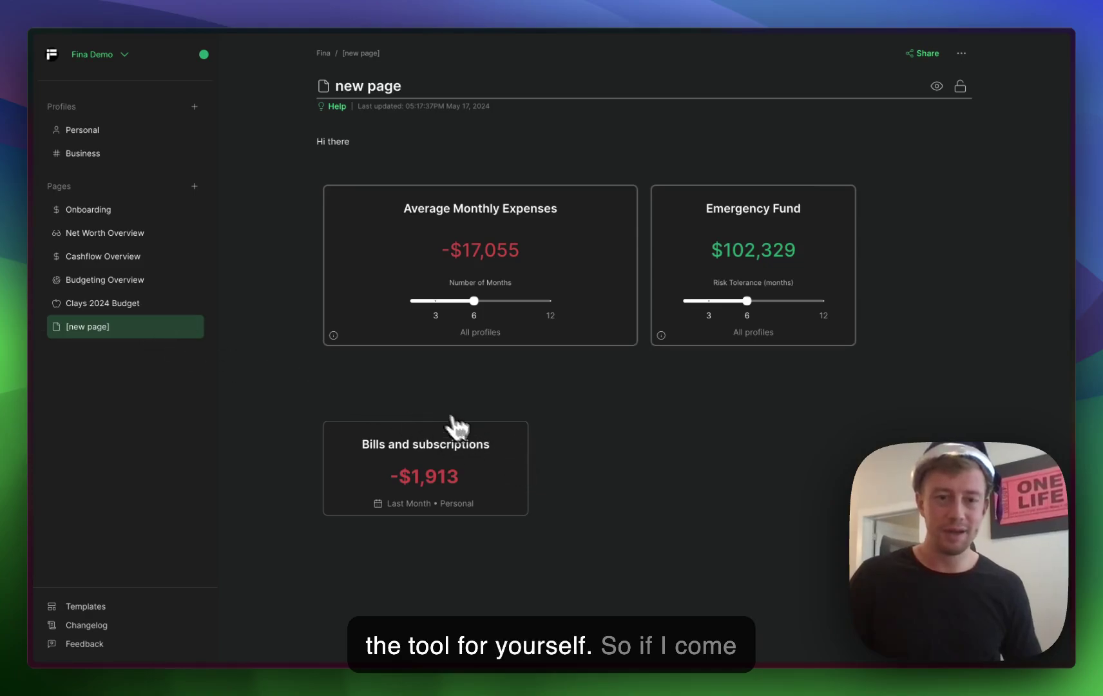
click(400, 551)
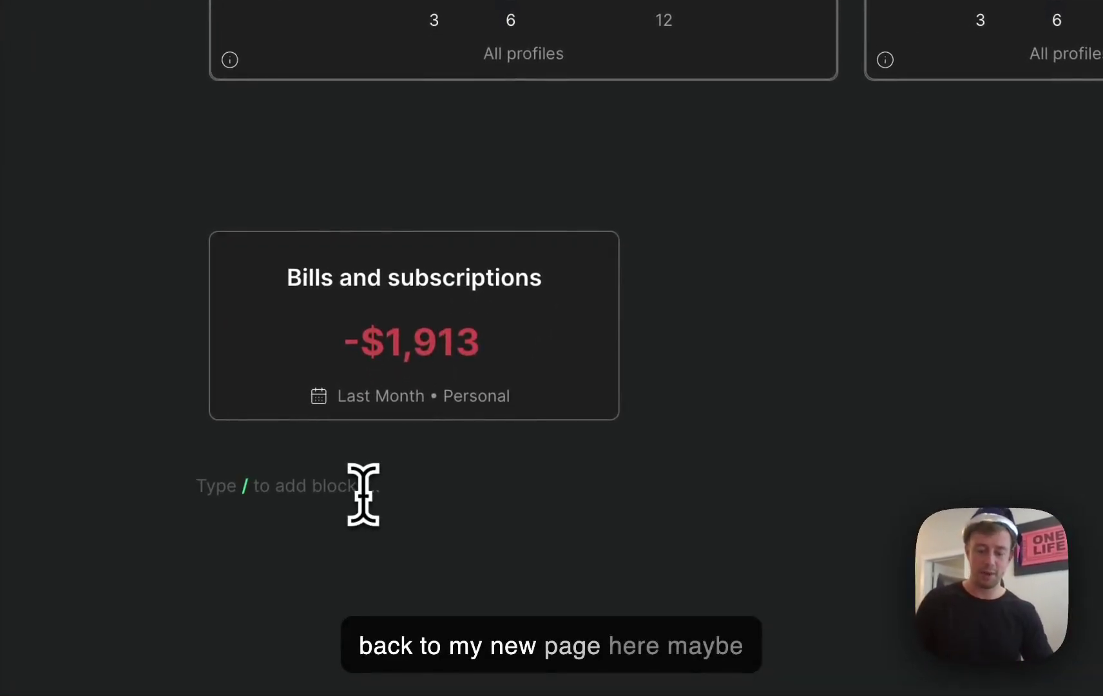
text(/)
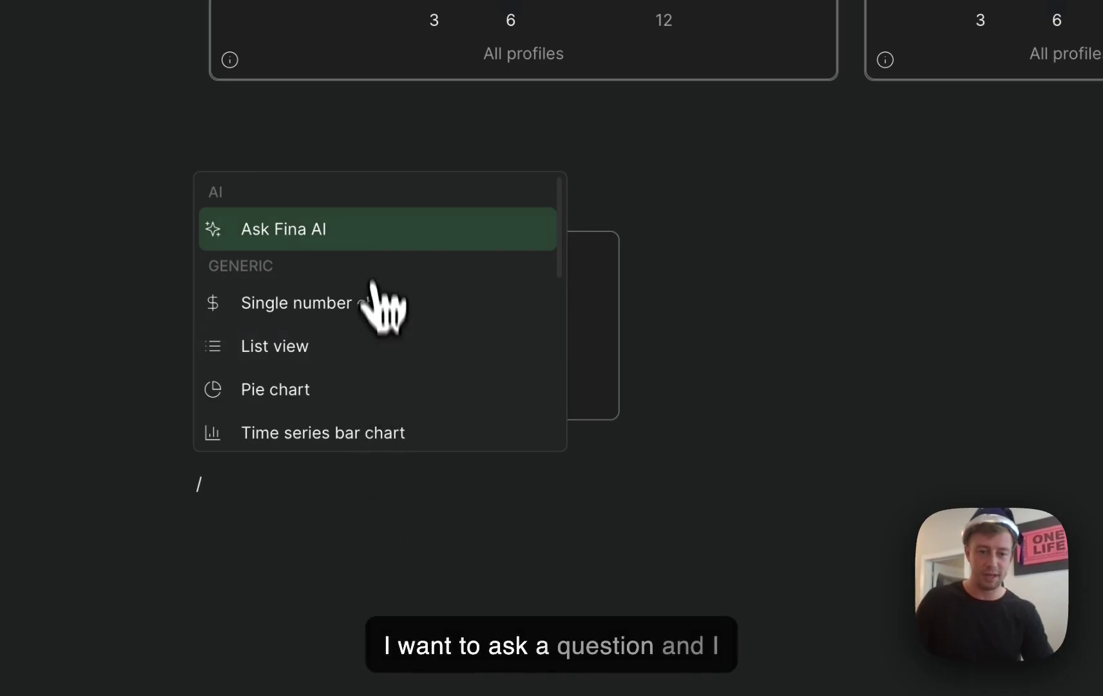
click(364, 234)
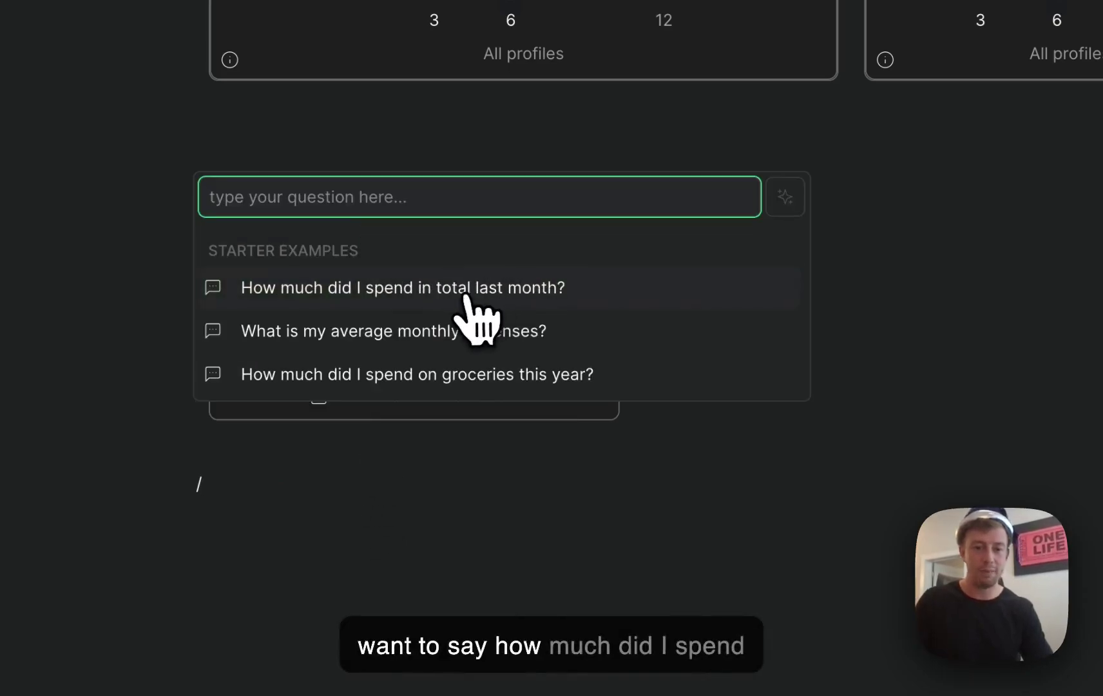
click(449, 381)
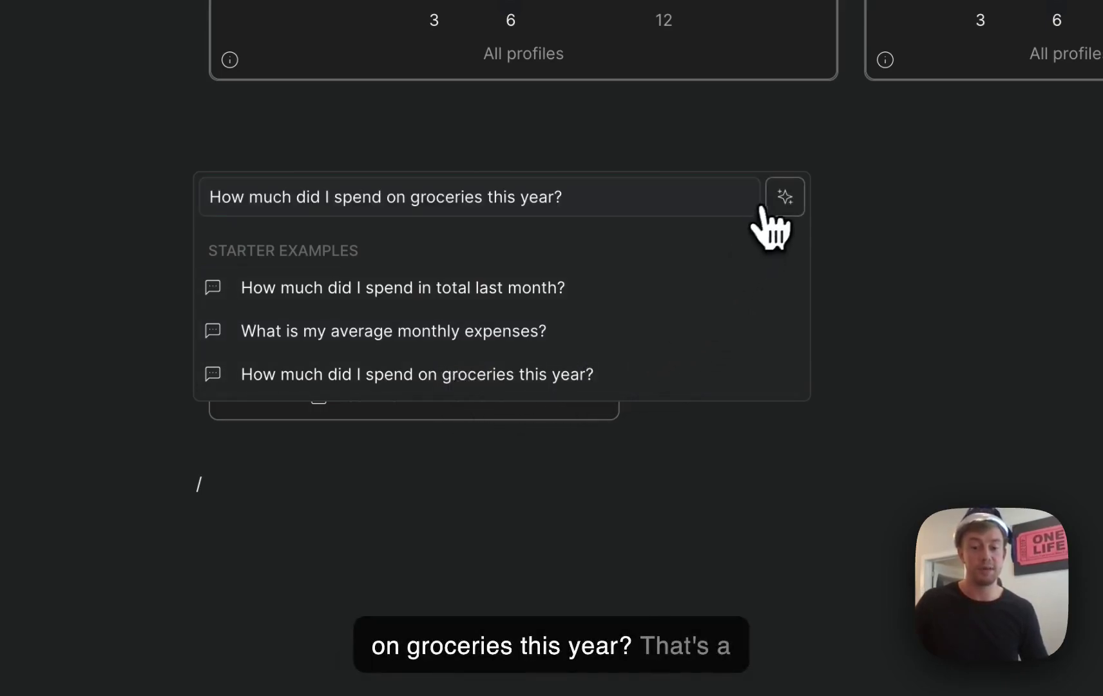
click(776, 203)
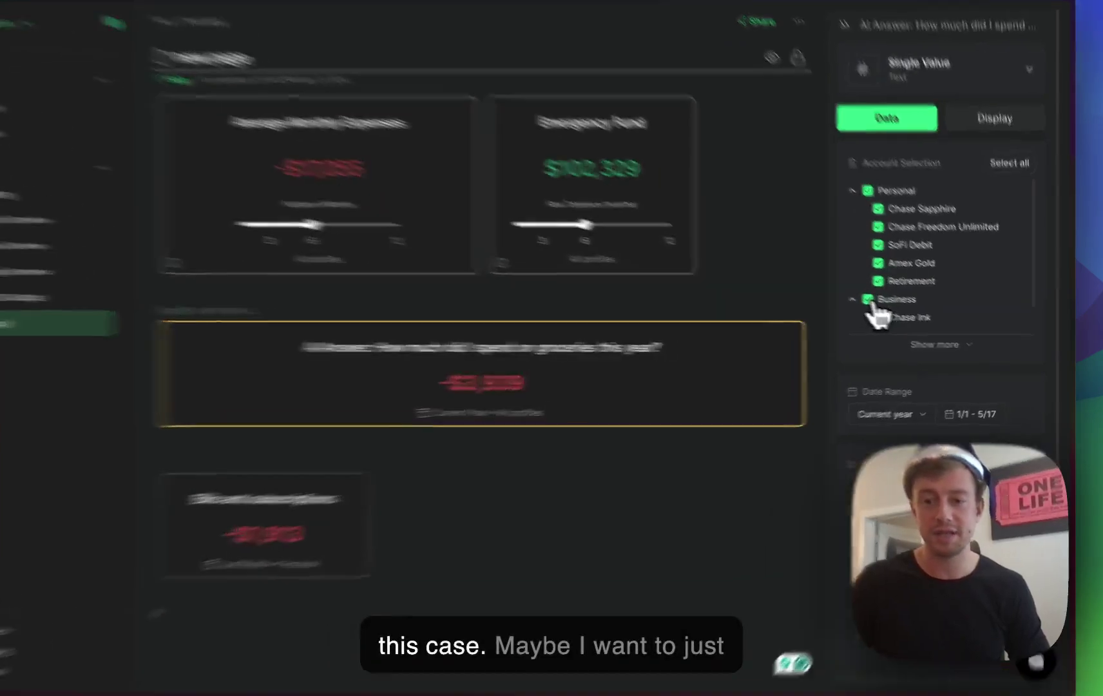
Step: Limit the grocery block to Personal accounts by excluding Business
click(869, 302)
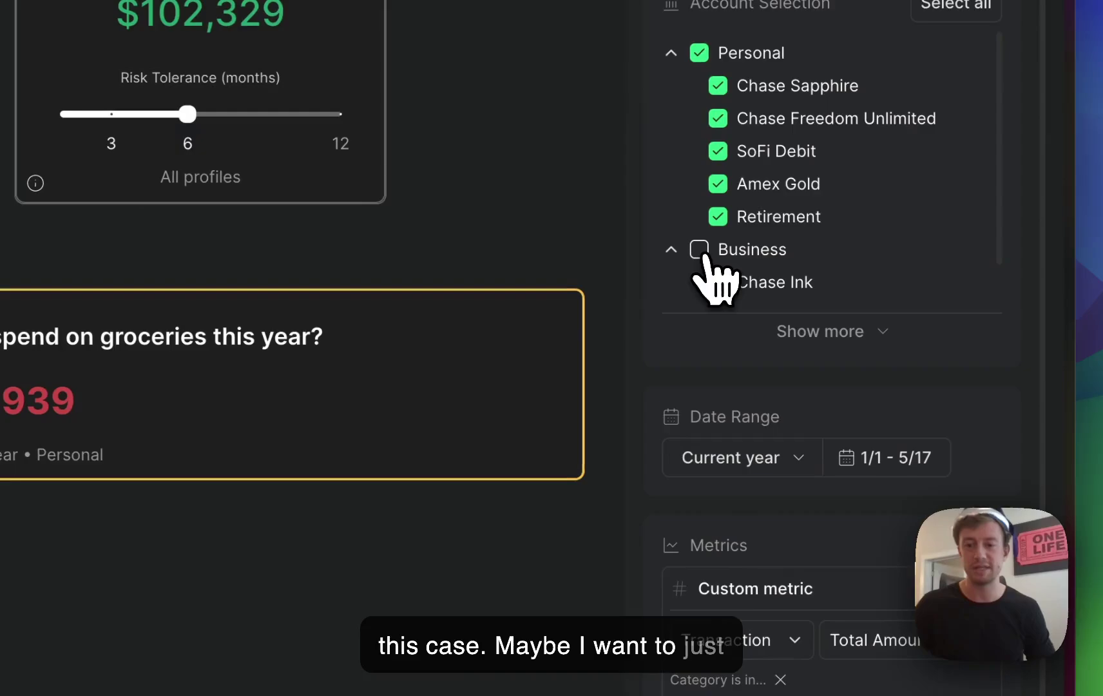
click(670, 250)
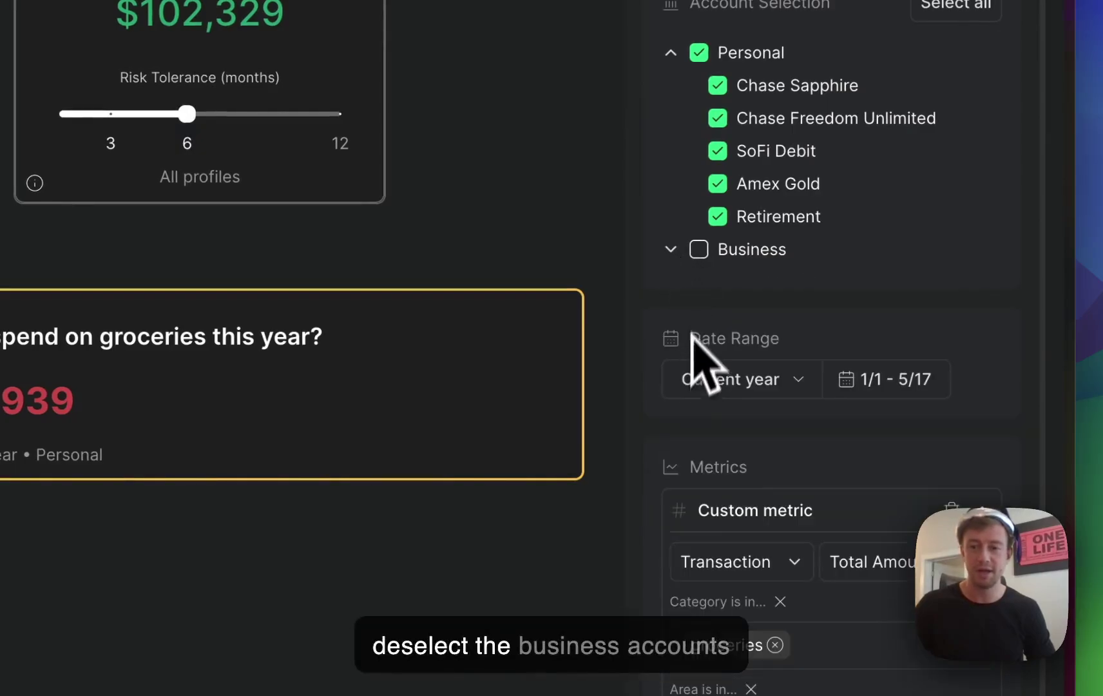
scroll(702, 355, down, 2)
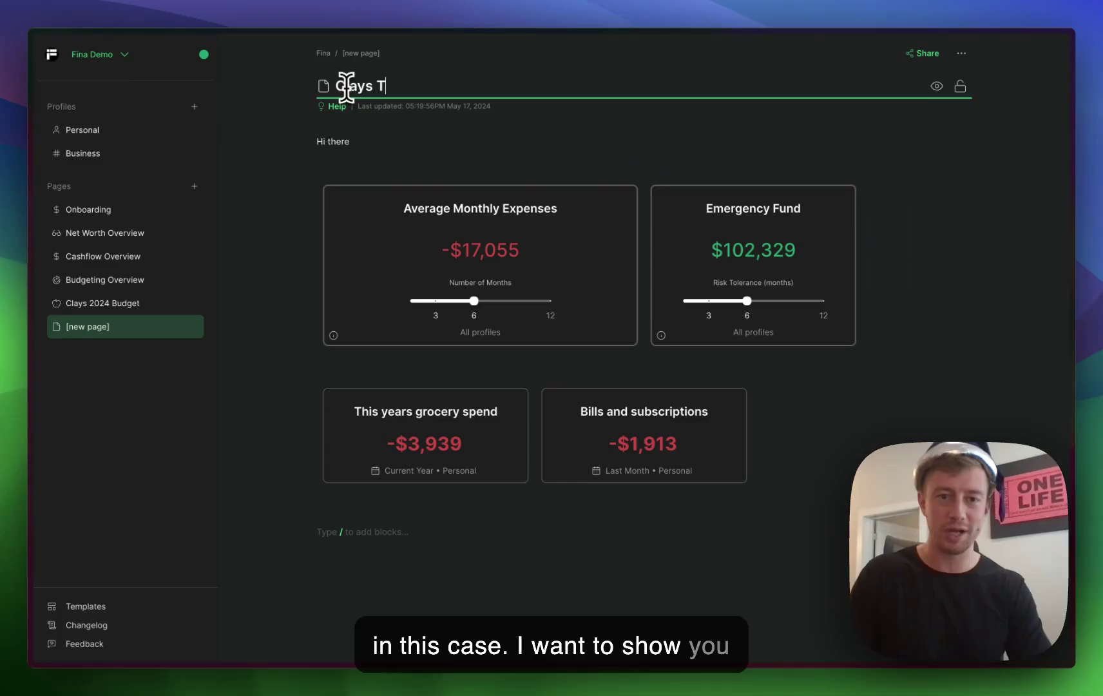
Step: Rename the page to 'Clays Template'
text(emplayte)
key(BackSpace)
key(BackSpace)
key(BackSpace)
text(te)
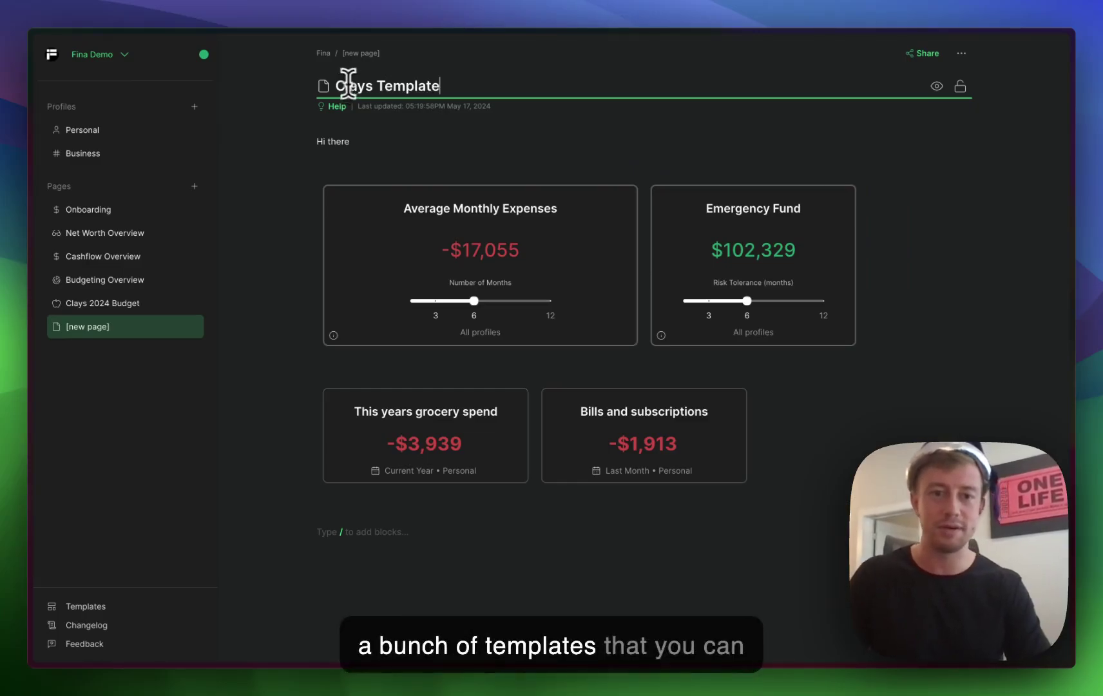
click(387, 149)
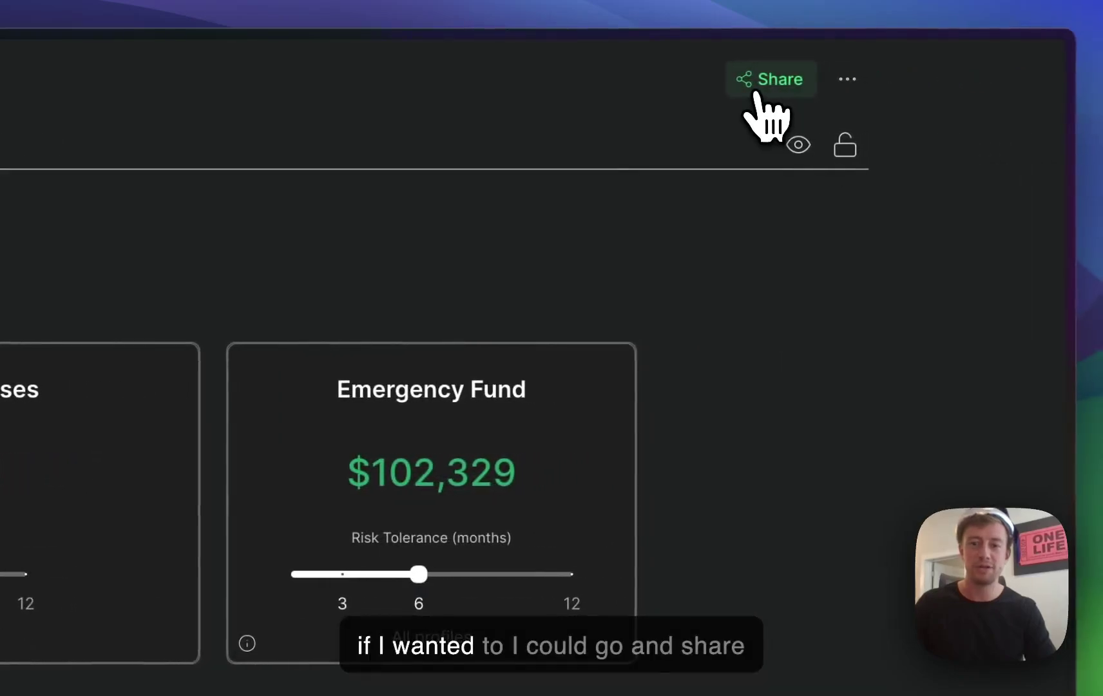
Step: Make the page Public with the fake numbers view and copy its link
click(756, 93)
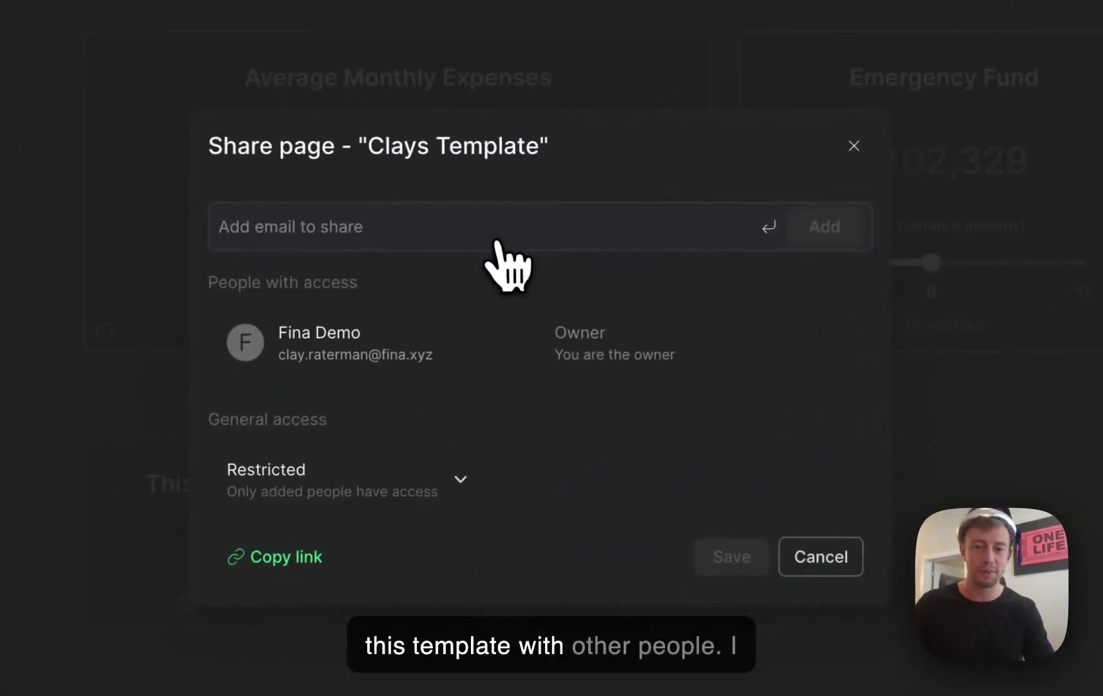
click(461, 478)
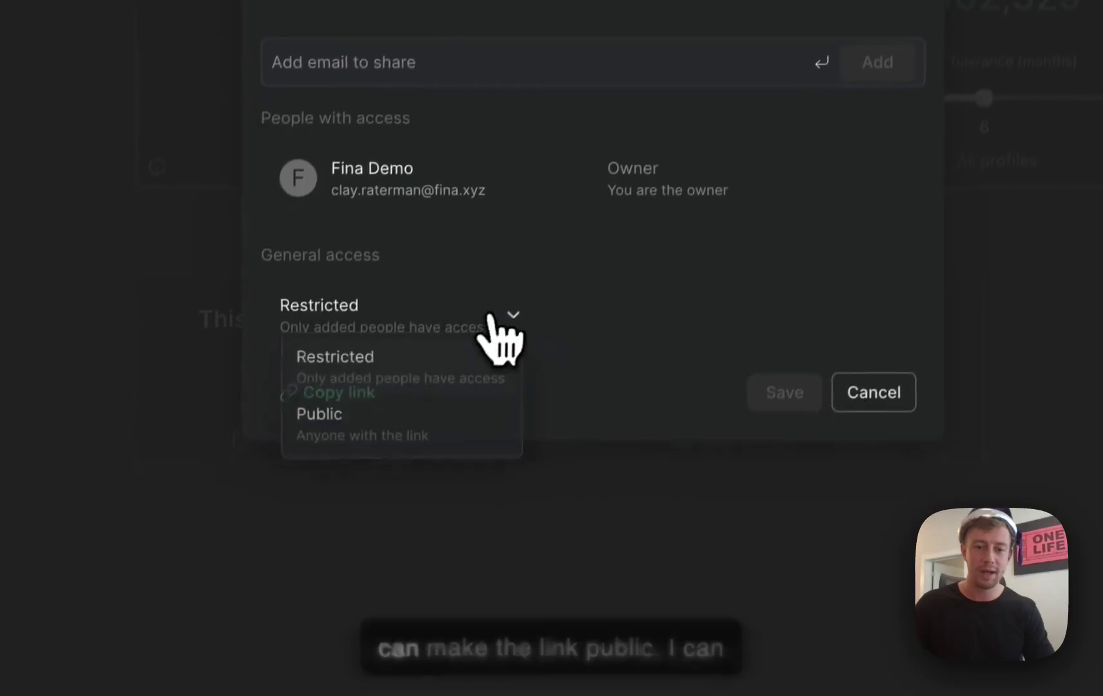
click(397, 583)
click(755, 303)
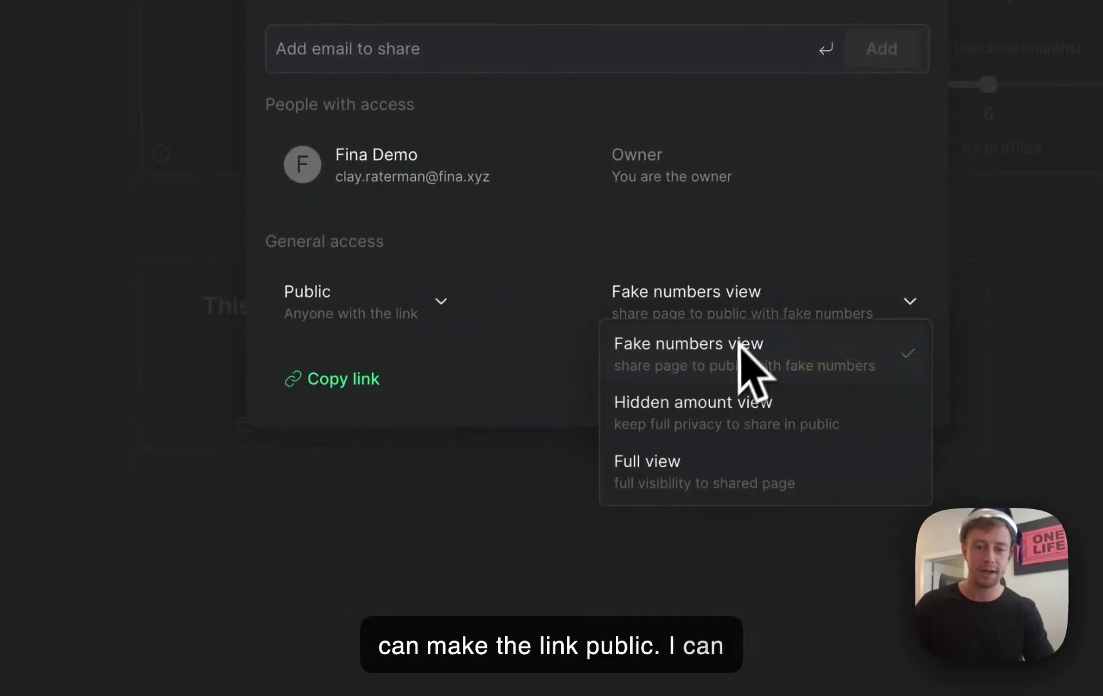
click(637, 311)
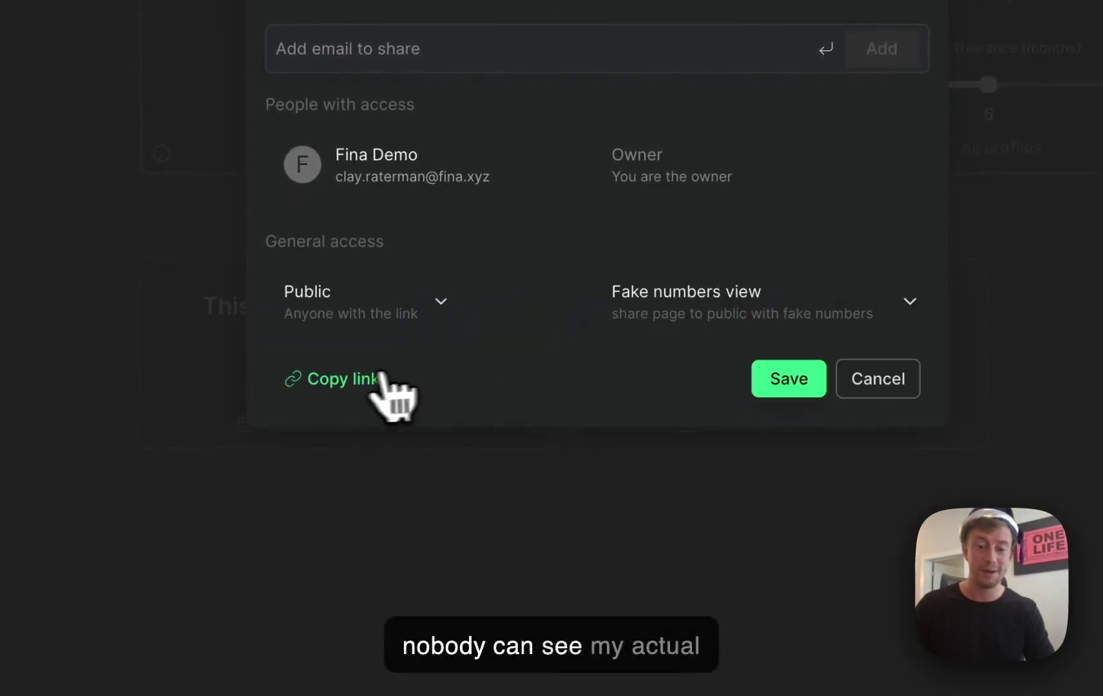
click(349, 380)
Step: Save the public sharing settings
click(789, 379)
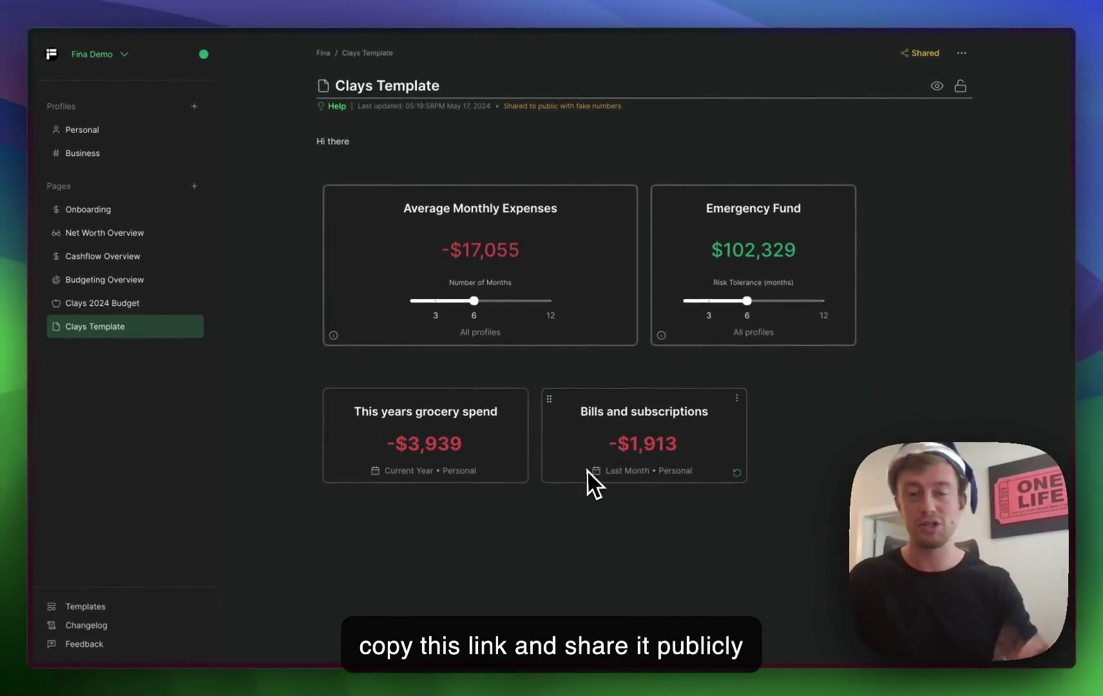